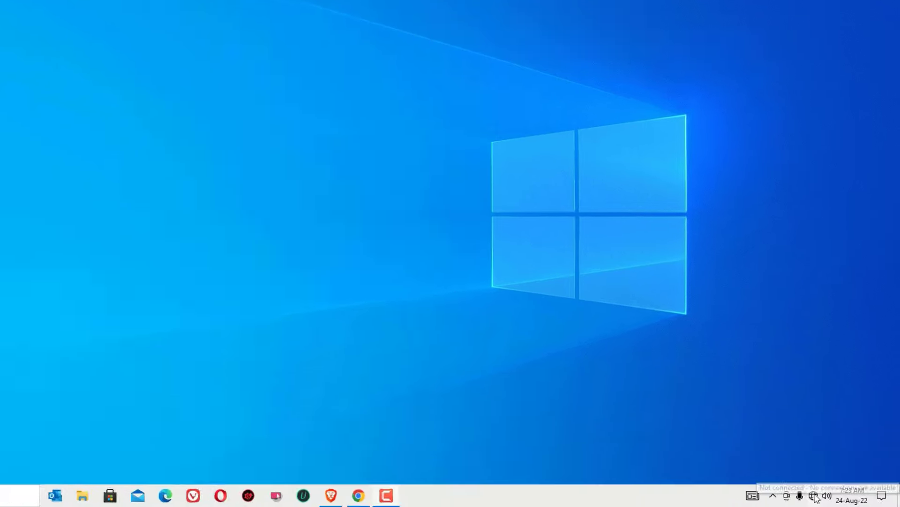
Step: Open the network status flyout from the system tray icon
click(829, 496)
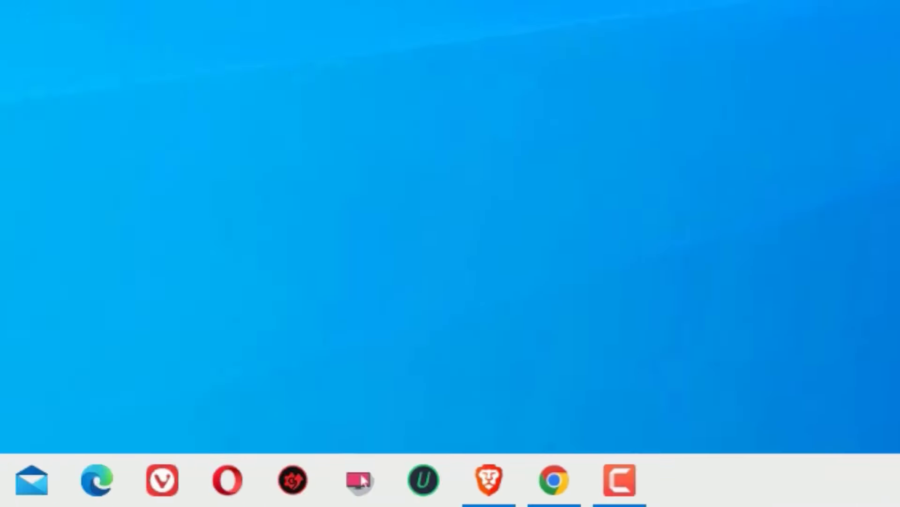
Step: Open Control Panel through a 'co' search and go to Network and Sharing Center in Category view
click(392, 497)
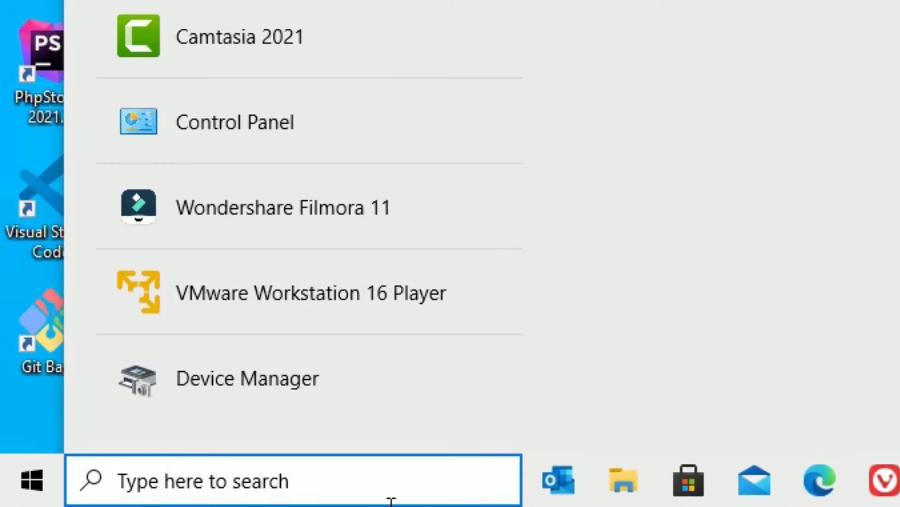
text(co)
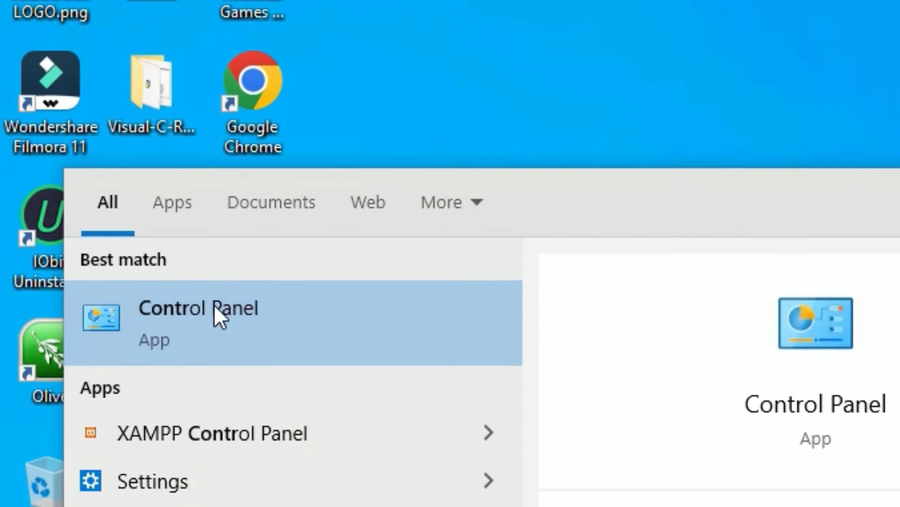
click(211, 31)
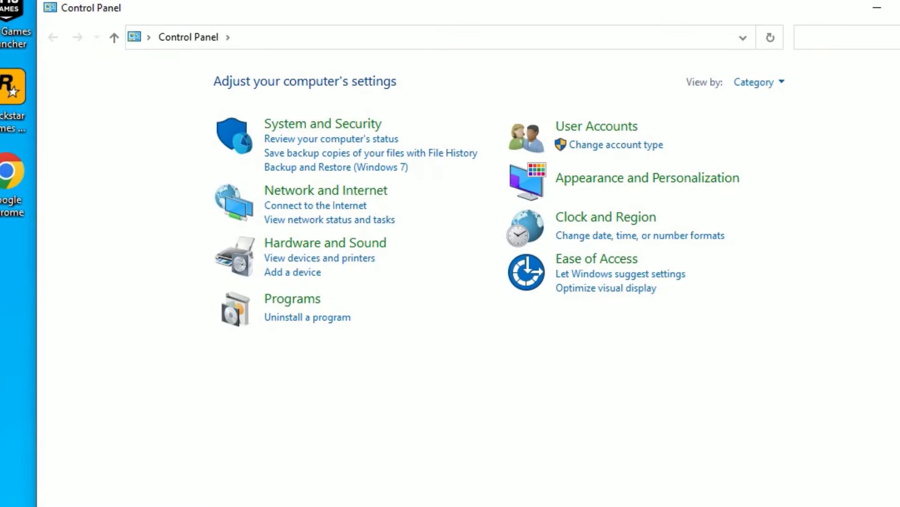
click(756, 83)
click(777, 111)
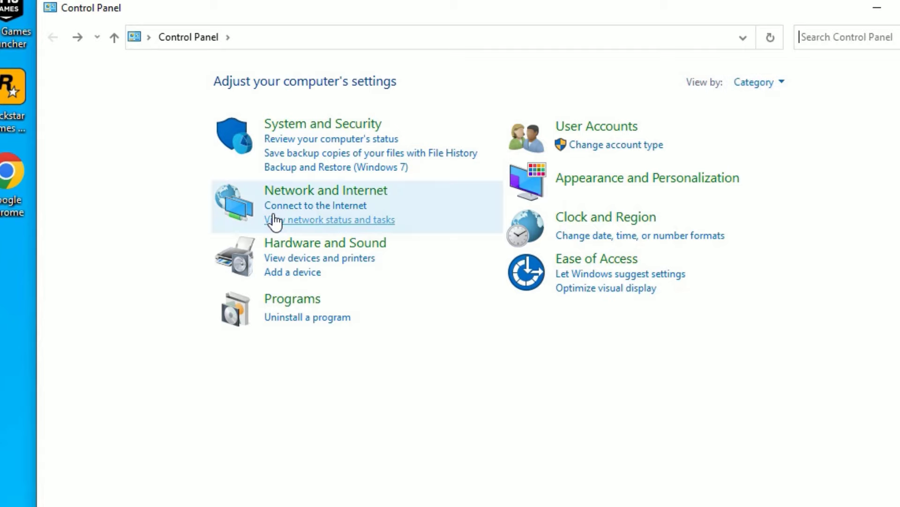
click(330, 200)
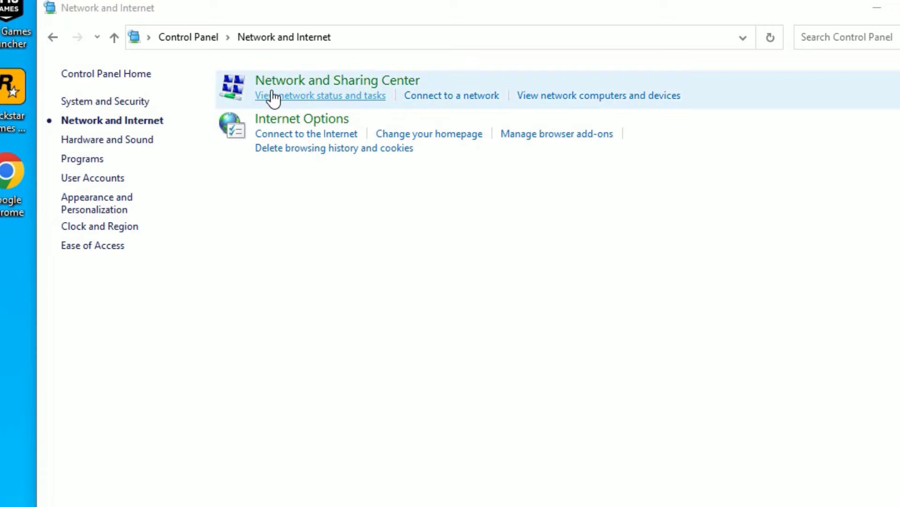
click(351, 86)
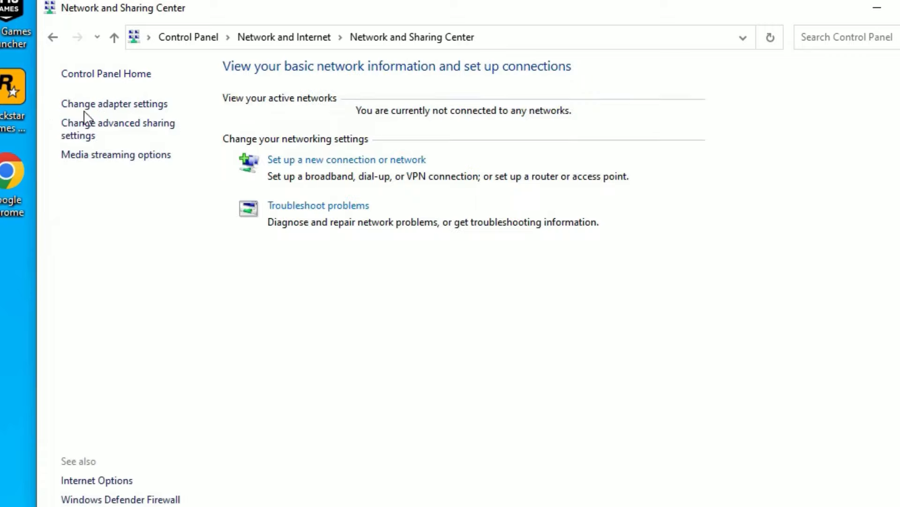
Step: Enable the disabled Wi-Fi adapter in the network adapter list
click(111, 105)
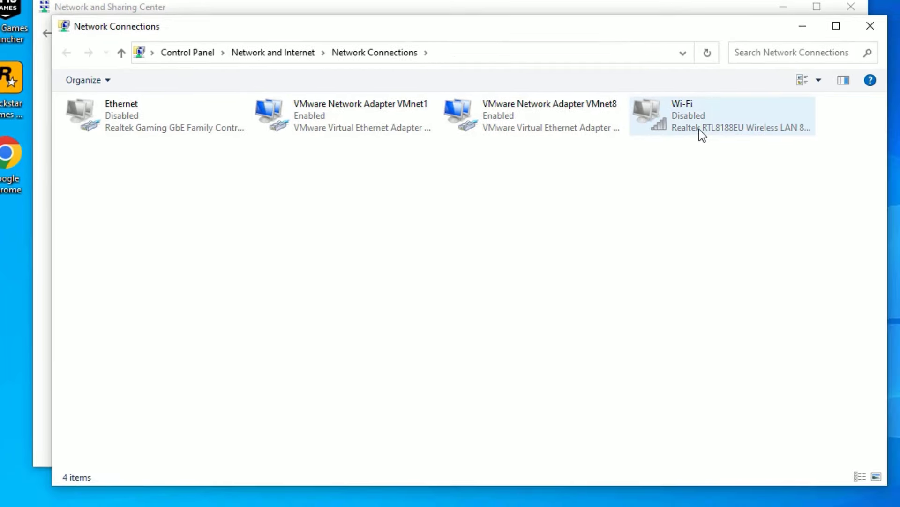
right_click(699, 112)
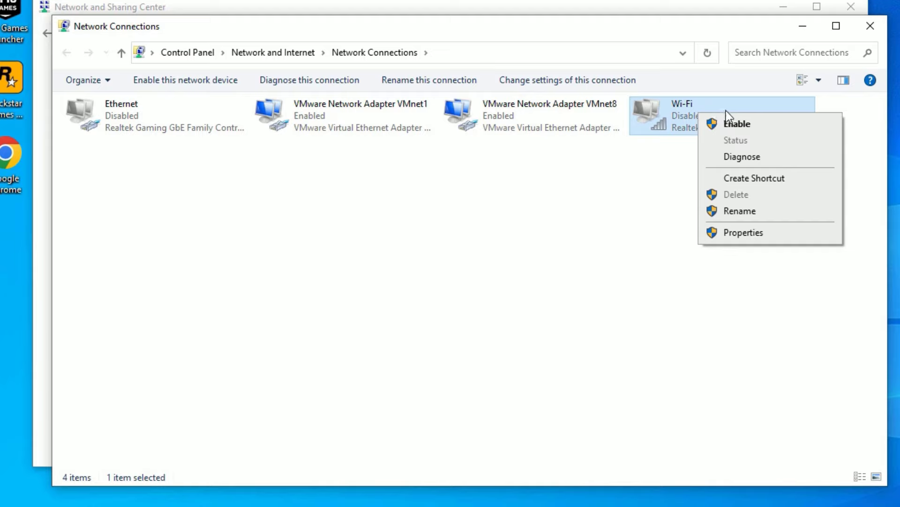
click(730, 123)
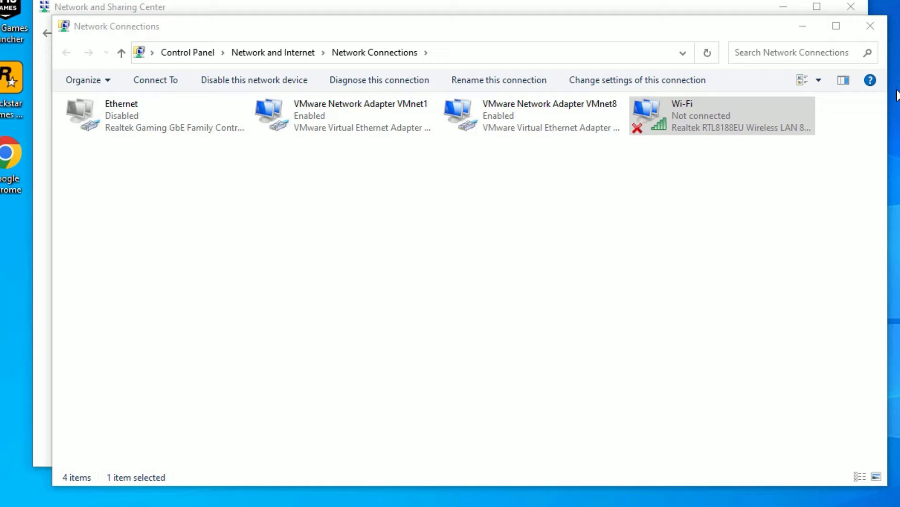
Step: Close the open network windows and reopen Control Panel's Network and Sharing Center
click(870, 27)
click(850, 6)
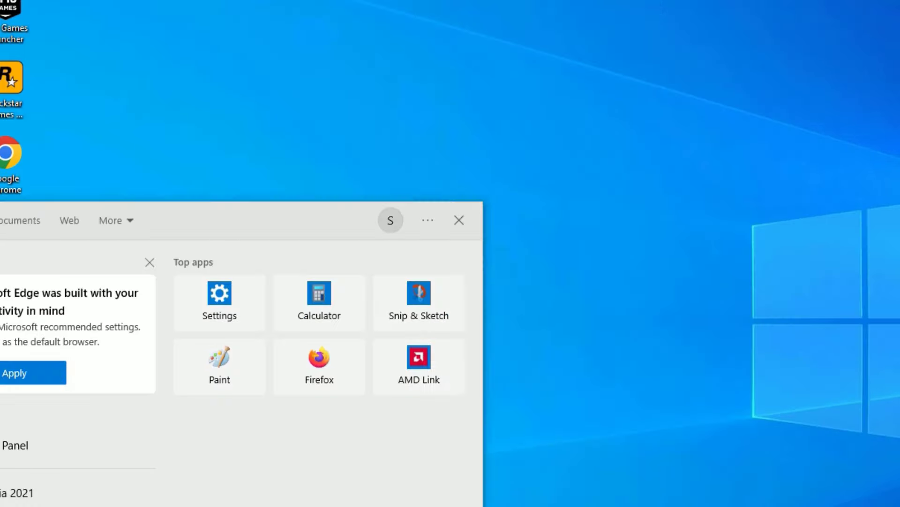
click(14, 446)
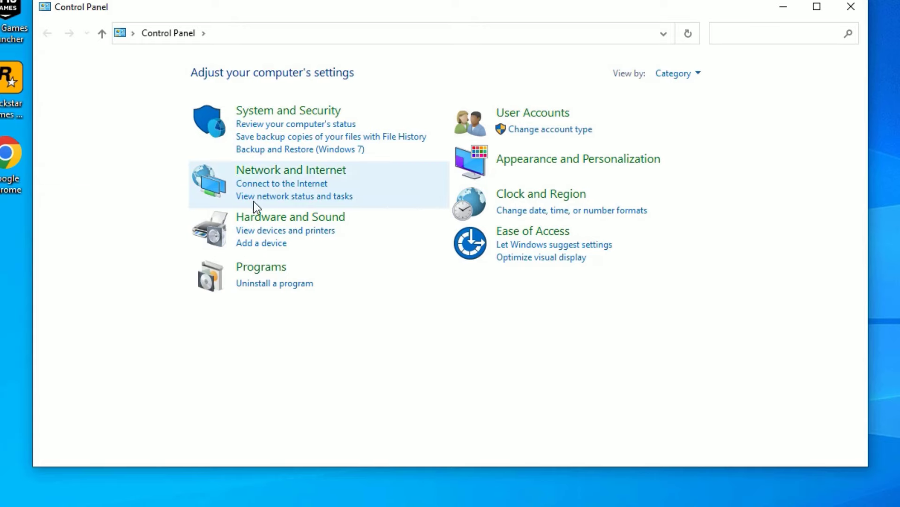
click(277, 178)
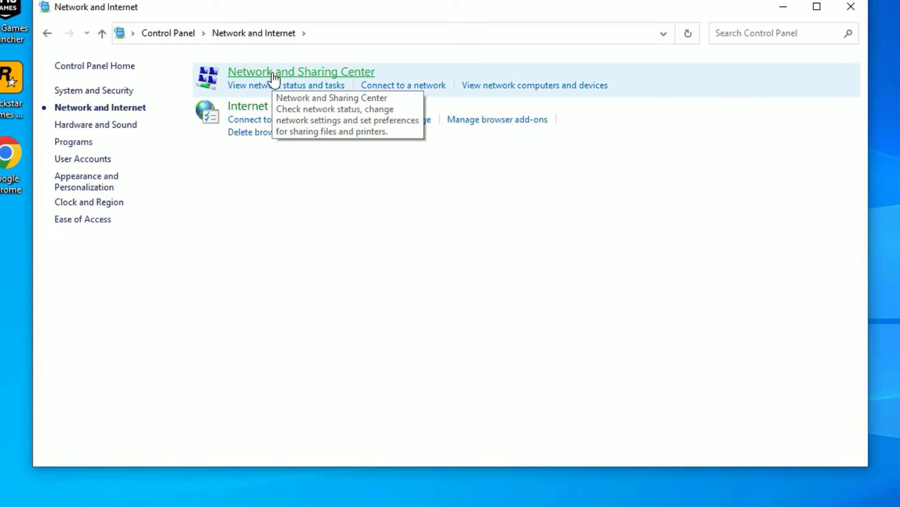
click(274, 77)
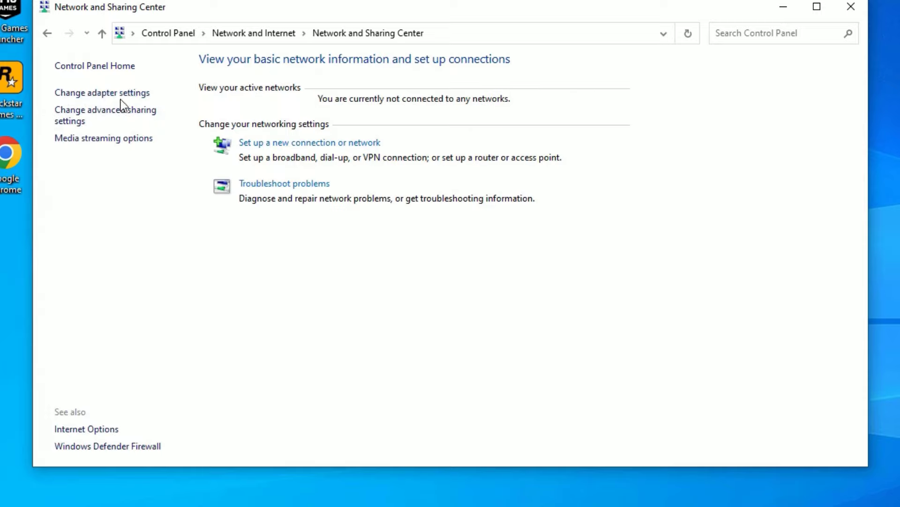
Step: Open the Wi-Fi adapter's Internet Protocol Version 4 (TCP/IPv4) properties
click(107, 93)
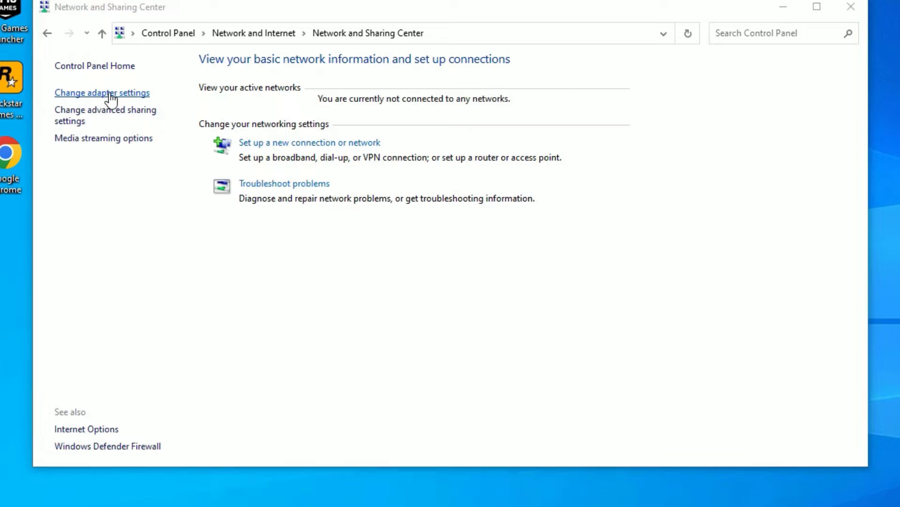
right_click(698, 119)
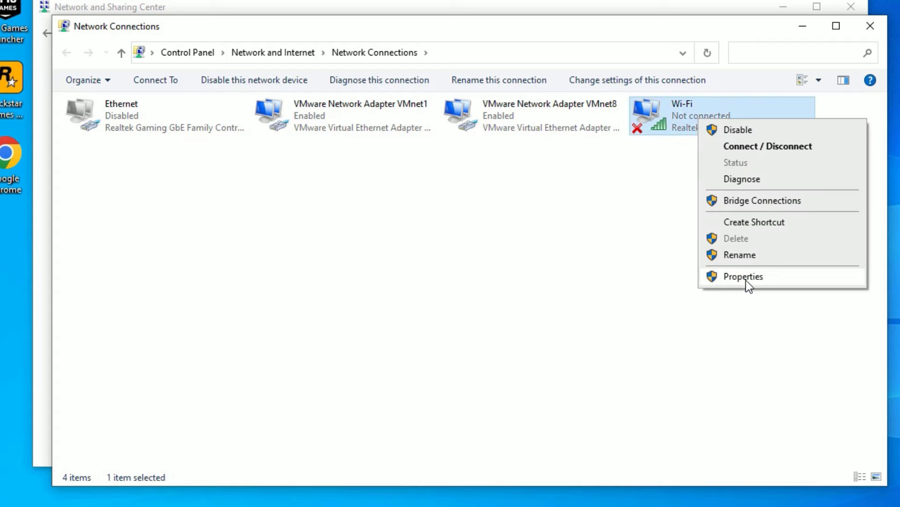
click(746, 278)
click(206, 265)
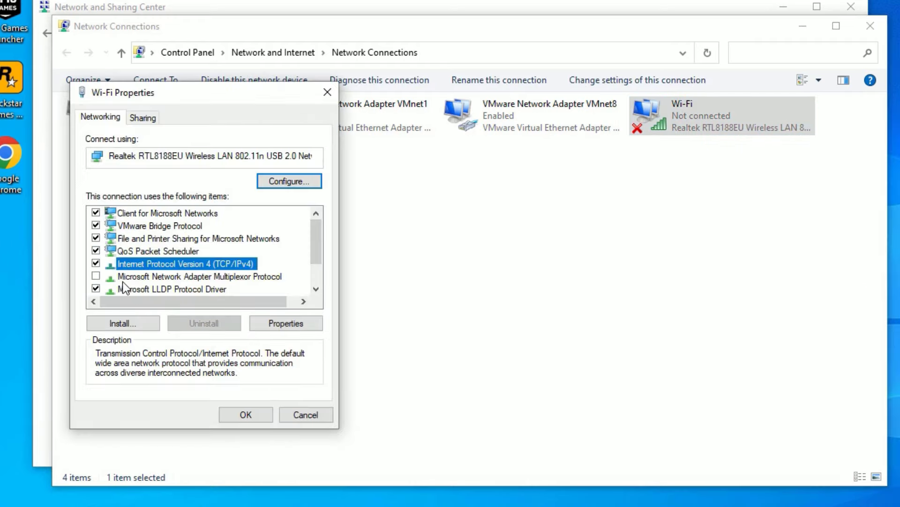
click(269, 325)
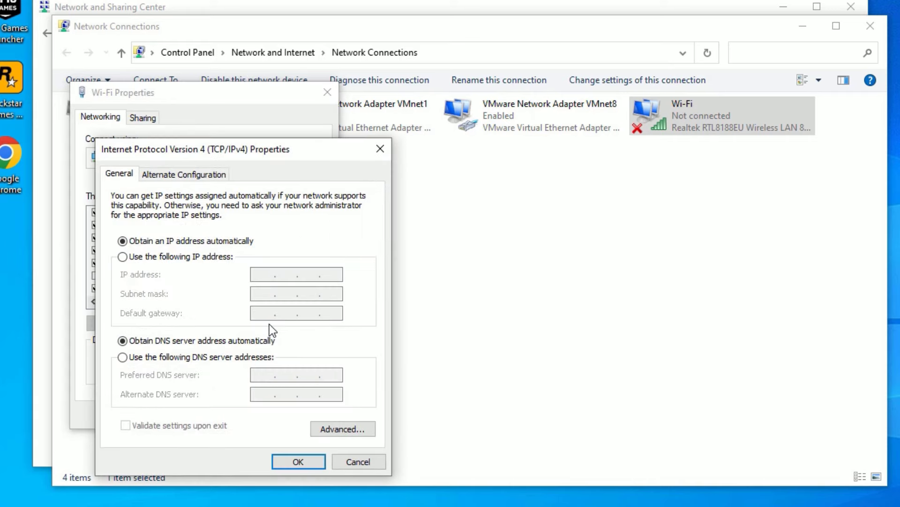
Step: Set Wi-Fi DNS servers to 1.1.1.1 and 1.0.0.1, validate settings on exit, and close properties
click(130, 356)
text(1 )
text(. 1 . 1 . )
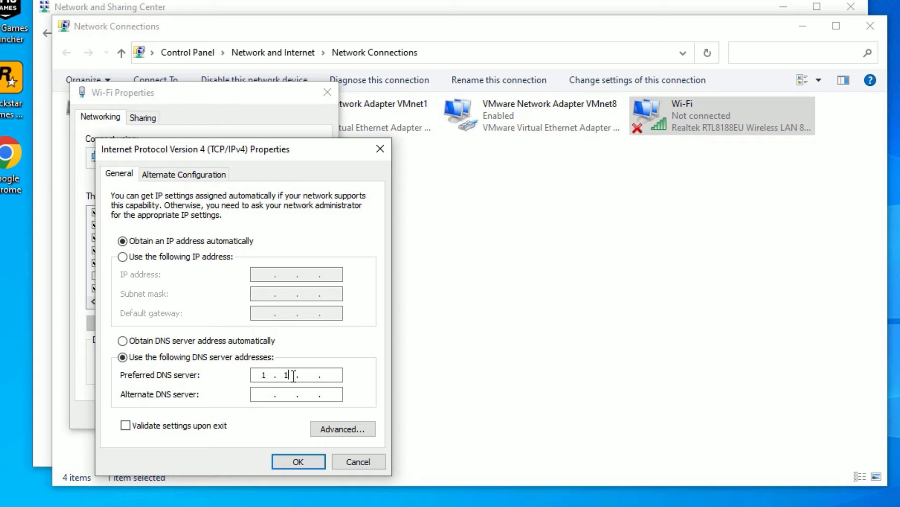
text(1)
key(Tab)
text(1.0.0.1)
click(143, 423)
click(297, 466)
click(239, 421)
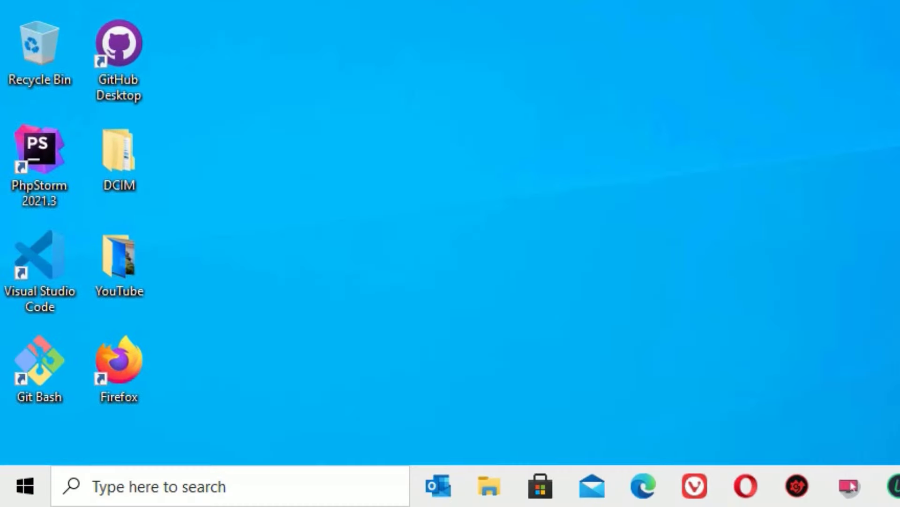
Step: Open Windows Settings from the Start right-click menu and run the Network & Internet troubleshooter
click(263, 502)
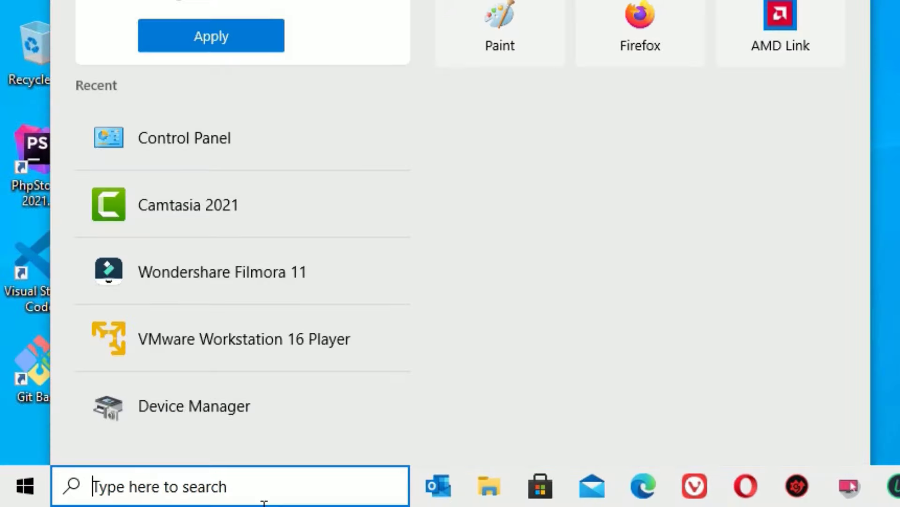
text(settin)
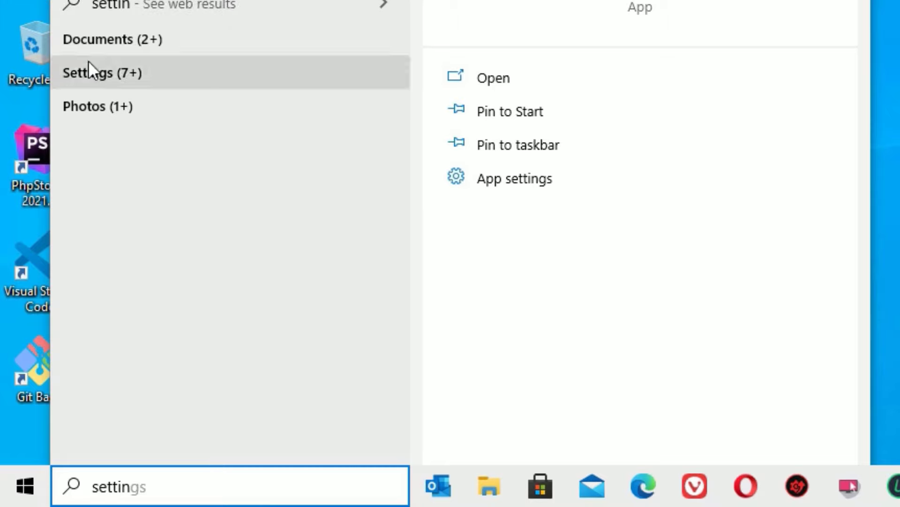
key(Escape)
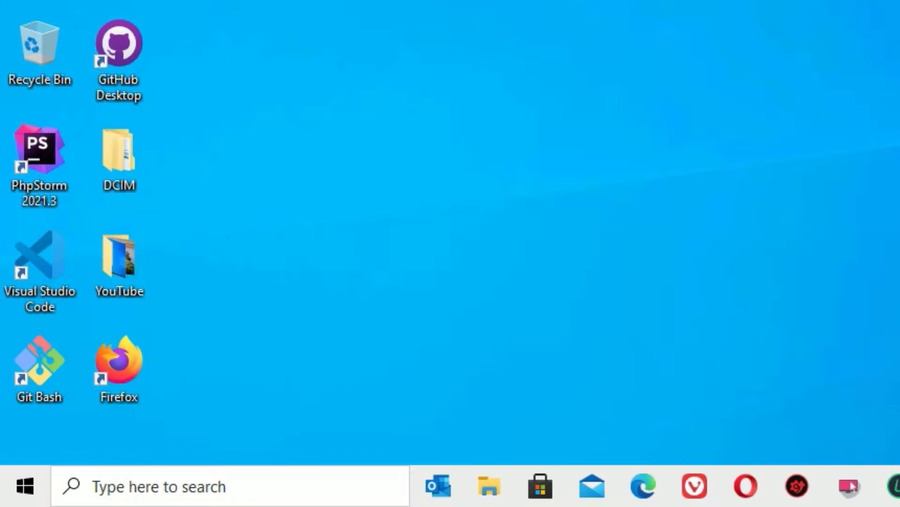
right_click(24, 485)
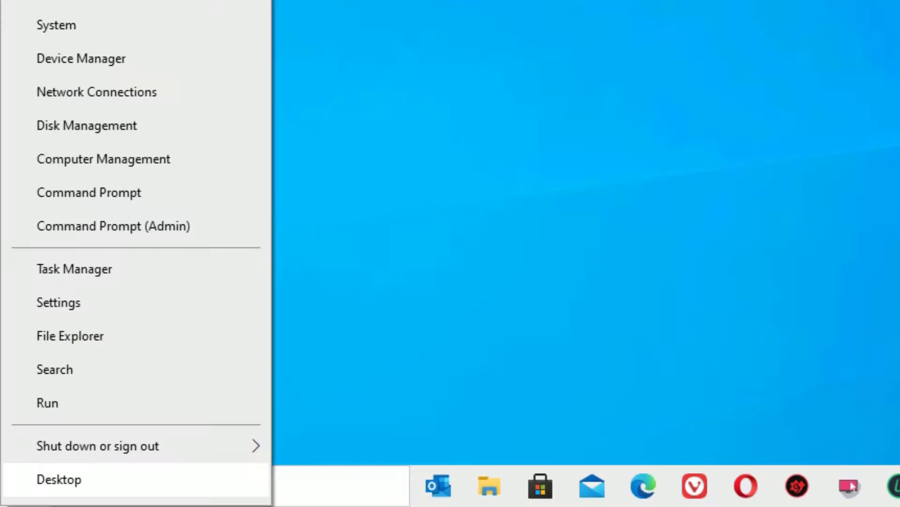
click(79, 312)
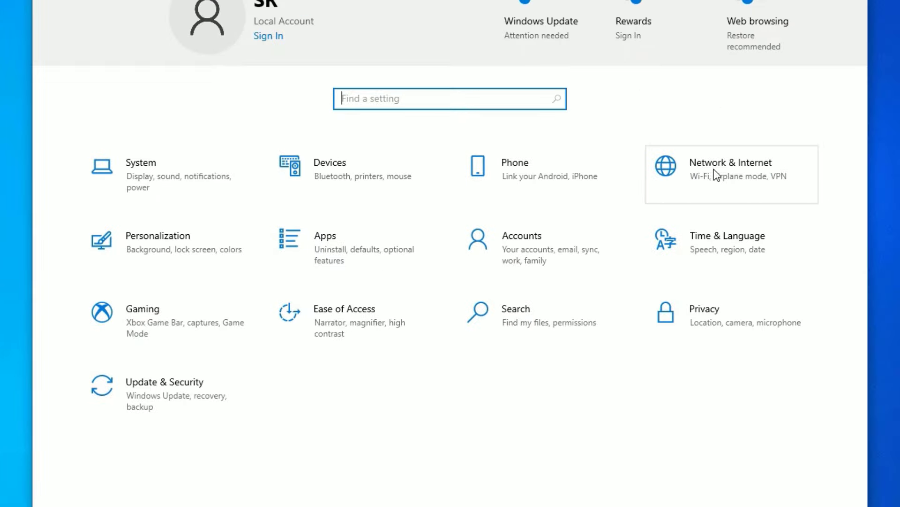
click(696, 168)
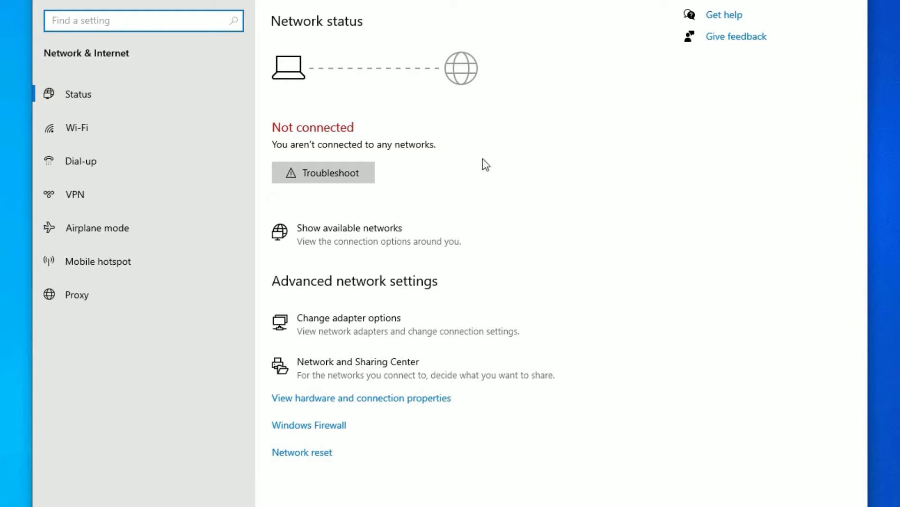
click(342, 173)
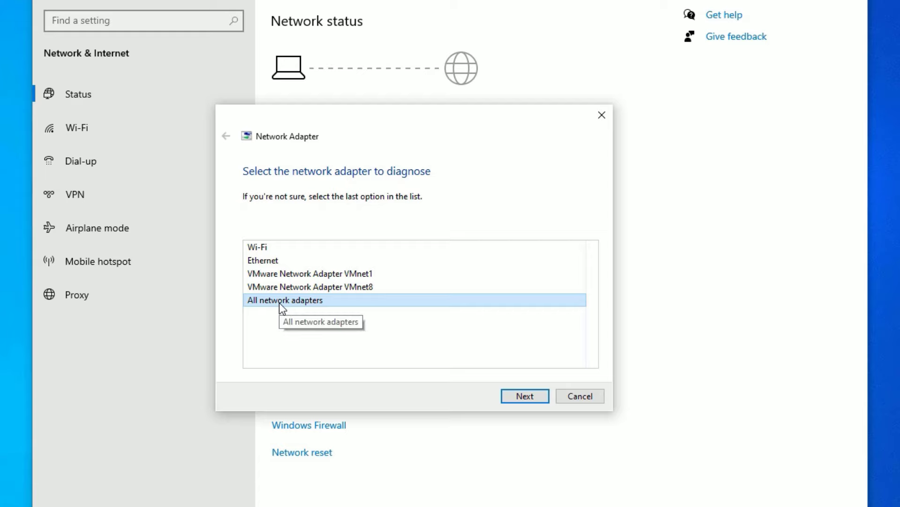
Step: Choose Wi-Fi as the adapter to diagnose, start it, then cancel the troubleshooter
click(270, 244)
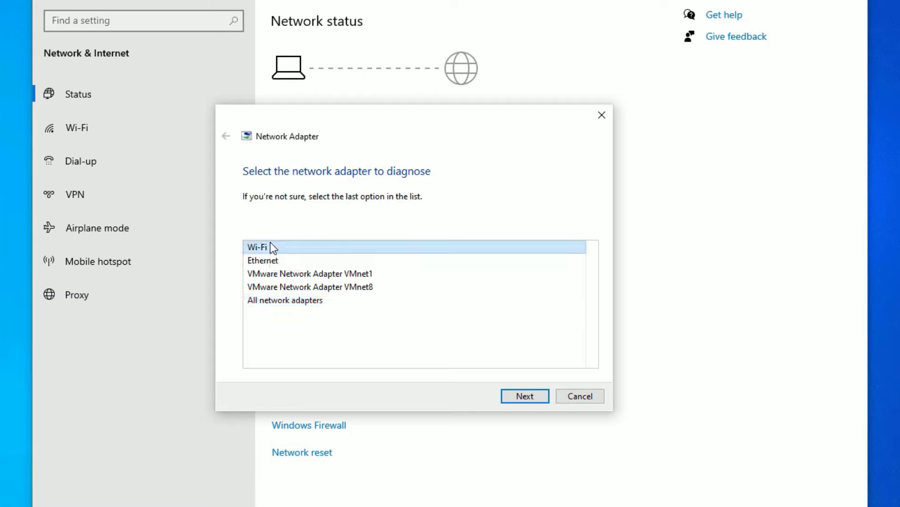
click(526, 397)
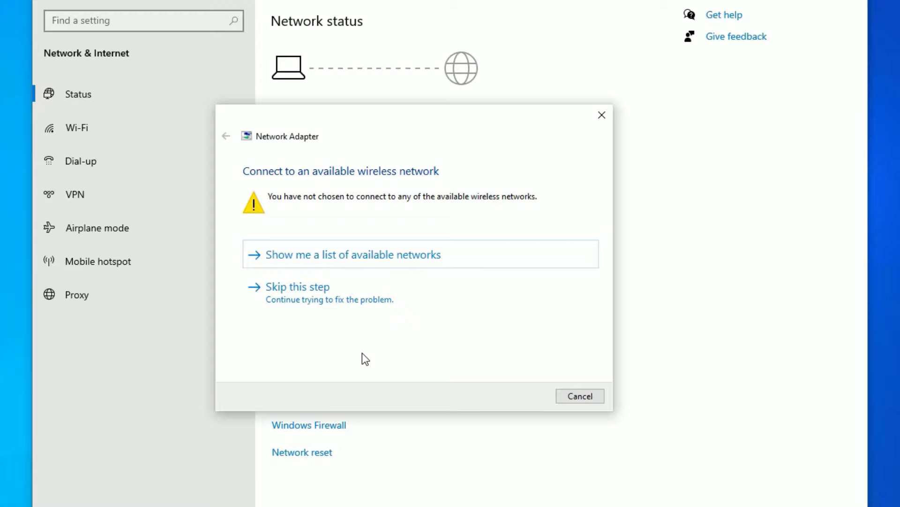
click(579, 404)
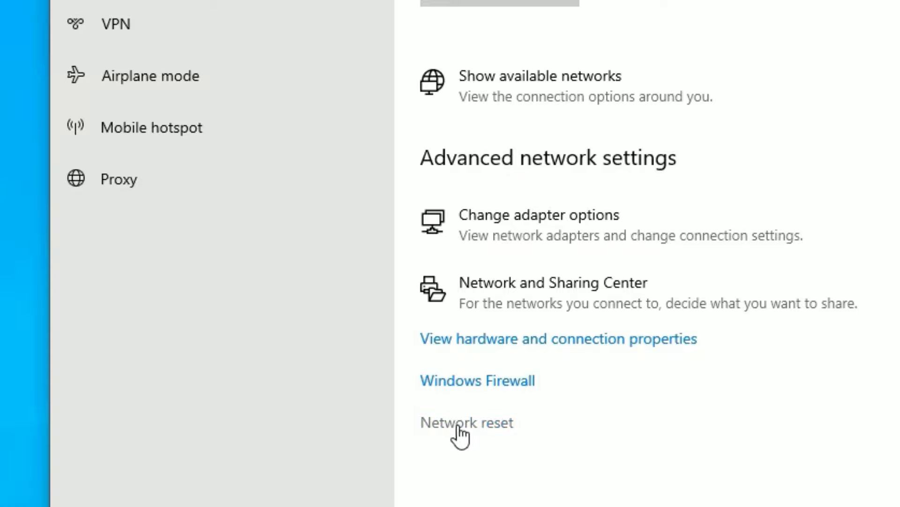
Step: Confirm a Network reset of all adapters, dismiss the sign-out notice, and close Settings
click(476, 424)
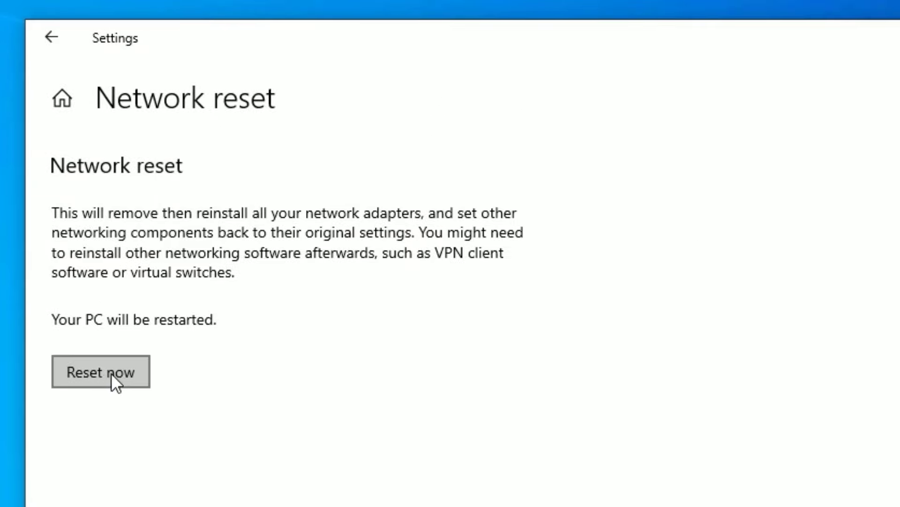
click(118, 319)
click(401, 434)
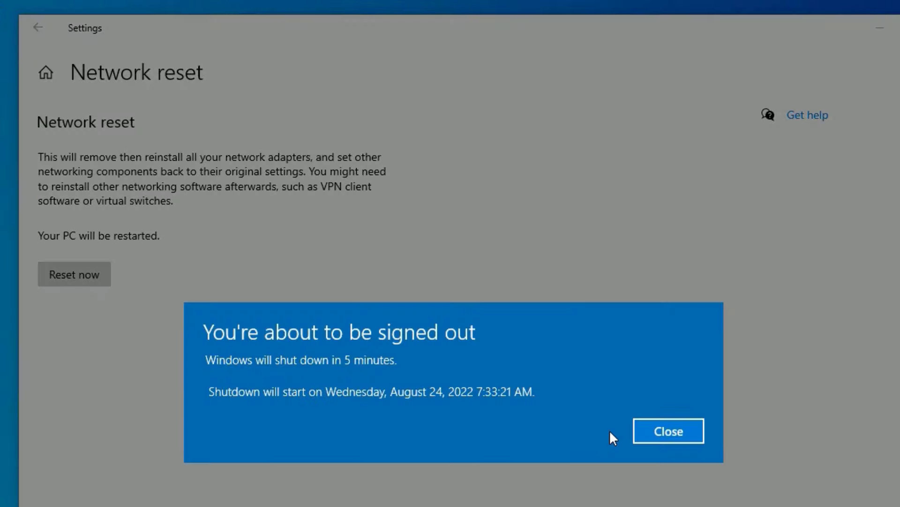
click(657, 430)
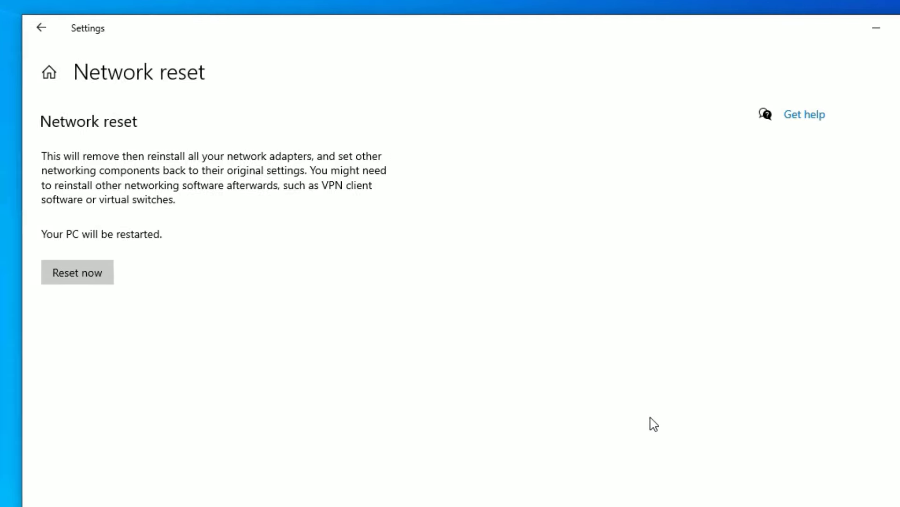
click(748, 37)
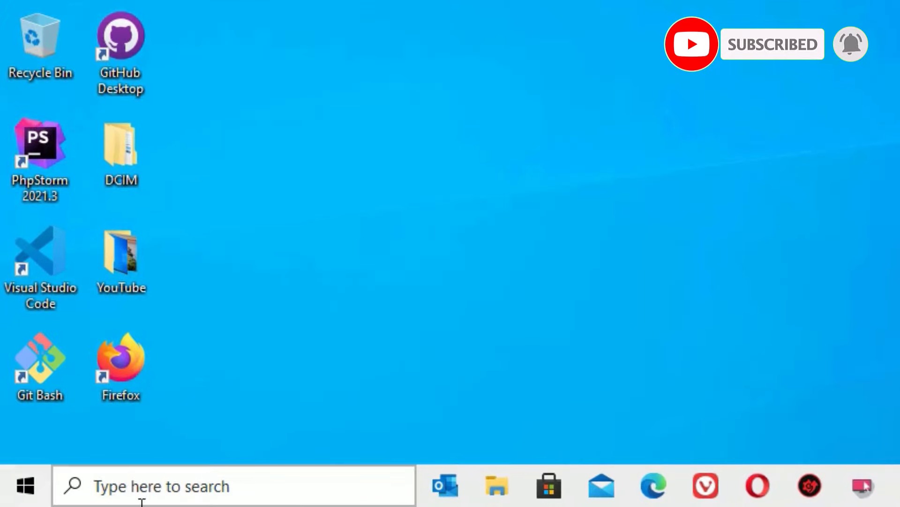
Step: Launch Command Prompt as administrator from a 'cmd' search
click(142, 501)
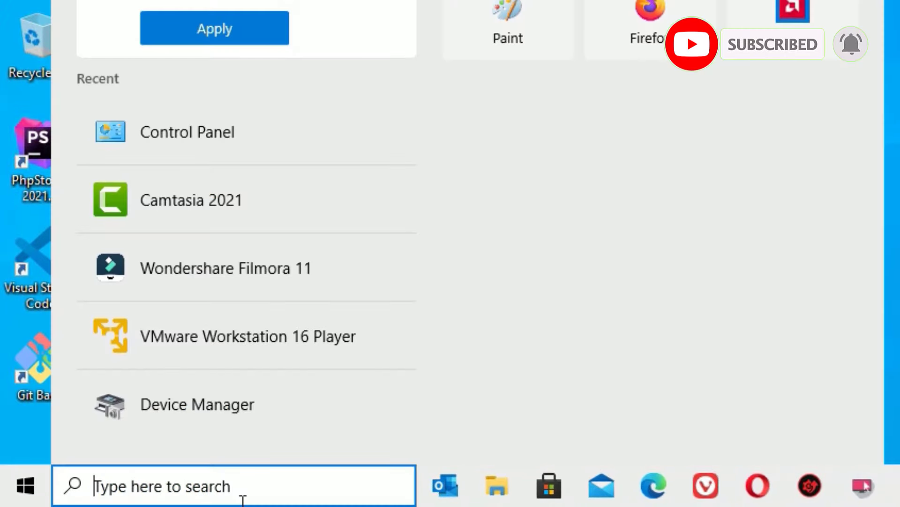
text(cmd)
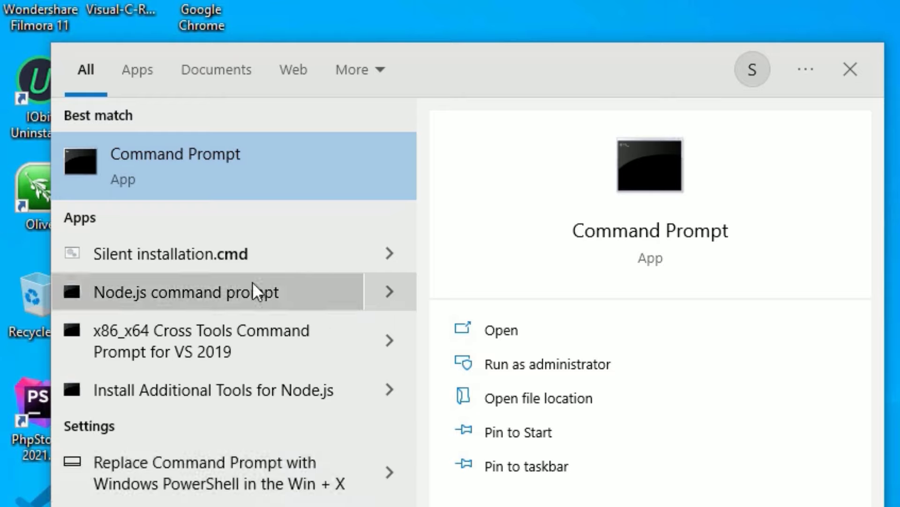
right_click(188, 177)
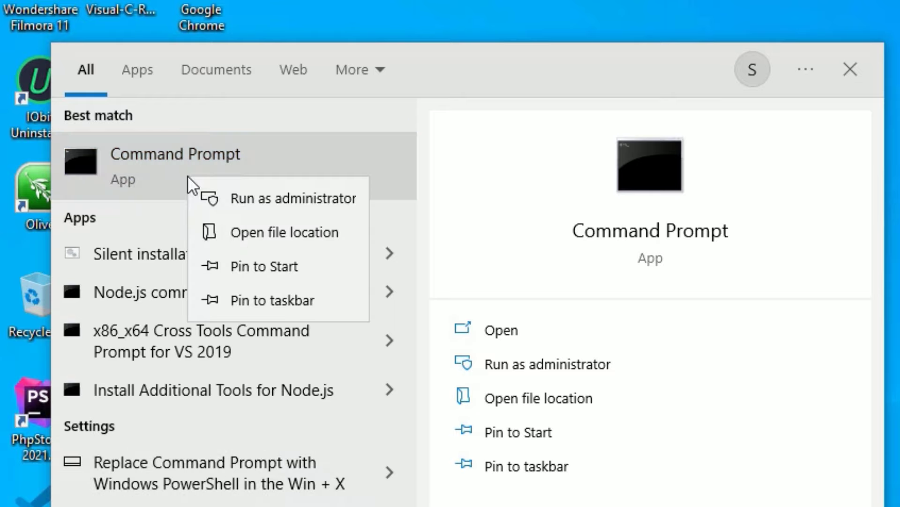
click(224, 198)
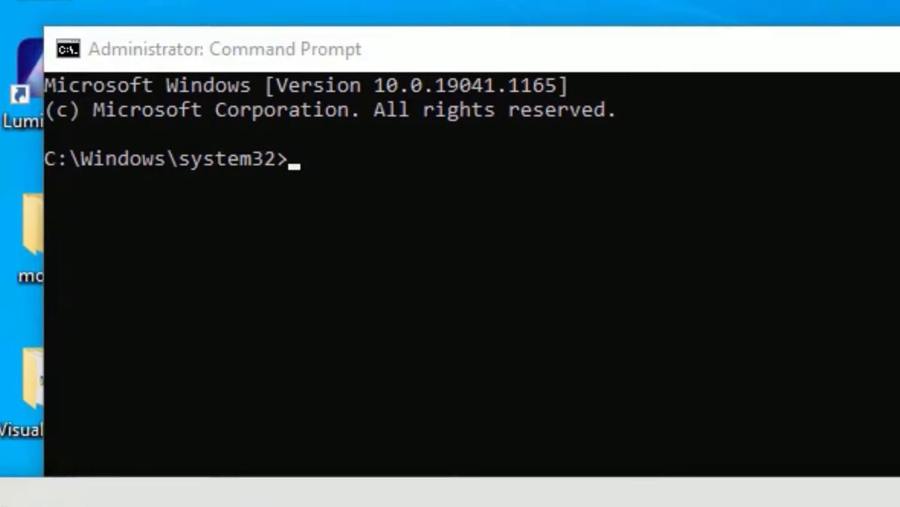
click(685, 295)
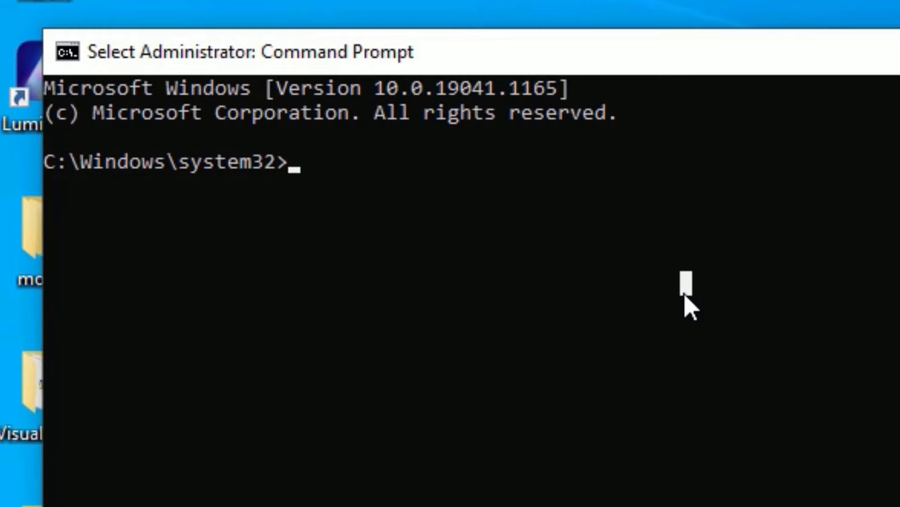
Step: Run ipconfig /release and ipconfig /flushdns to release addresses and clear the DNS cache
text(ipconfig)
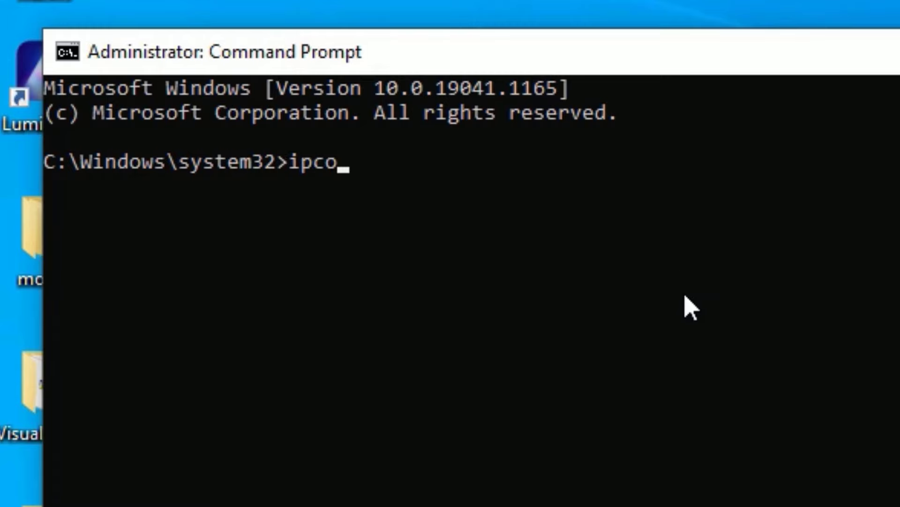
text( /release)
key(Return)
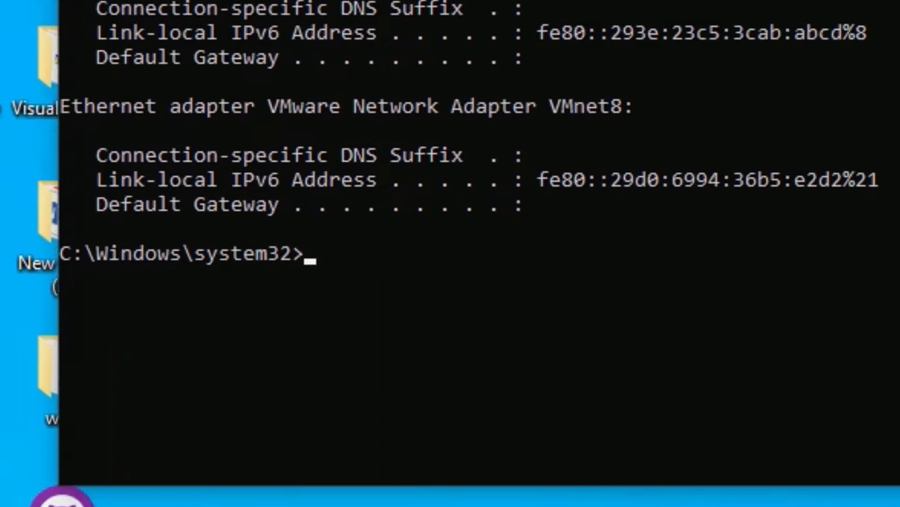
text(ipcon)
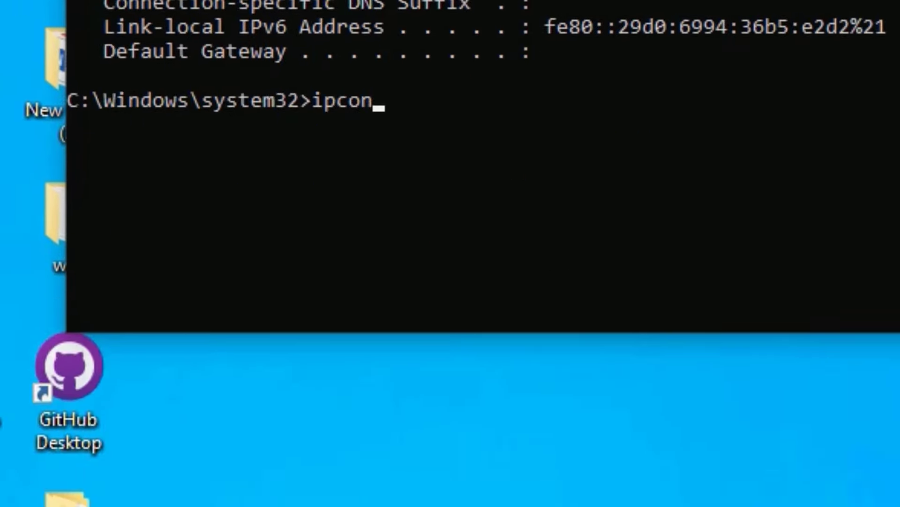
text(fig /flushdns)
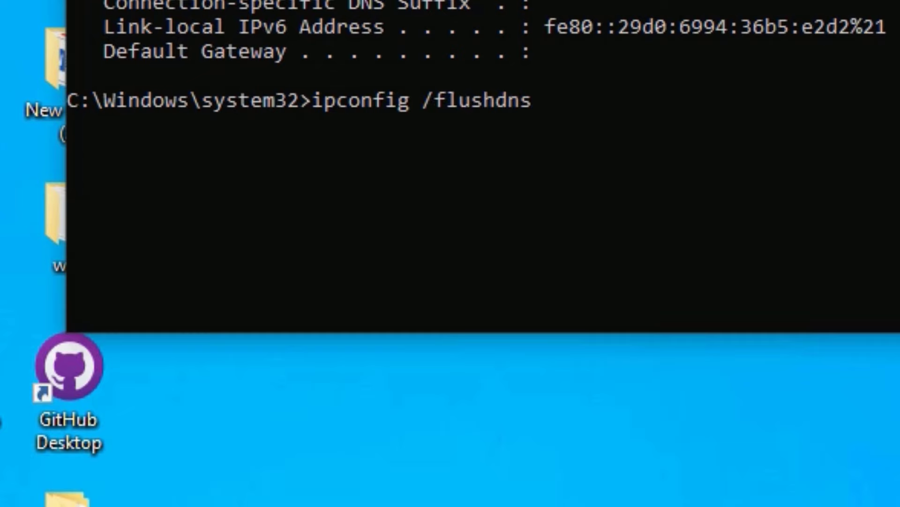
key(Return)
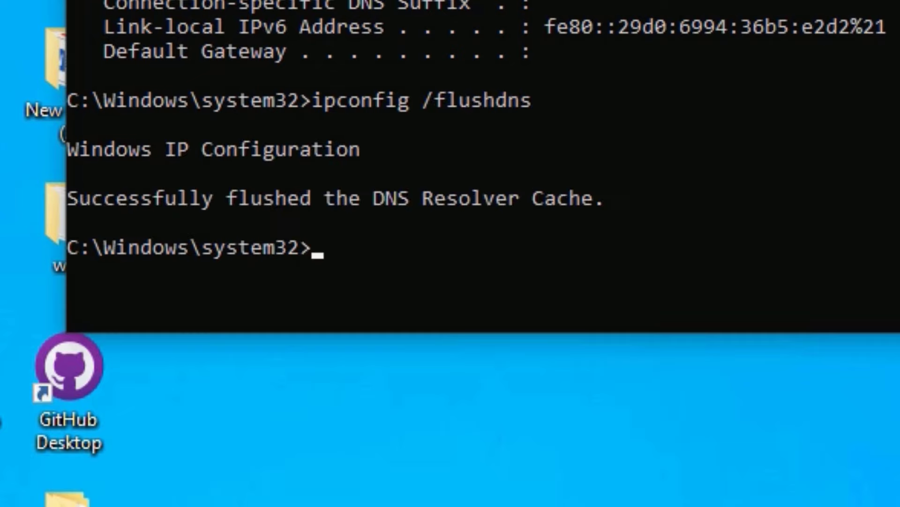
Step: Run netsh winsock reset and netsh int ip reset c:\resetlog.txt, then exit the console
text(netsh winsock)
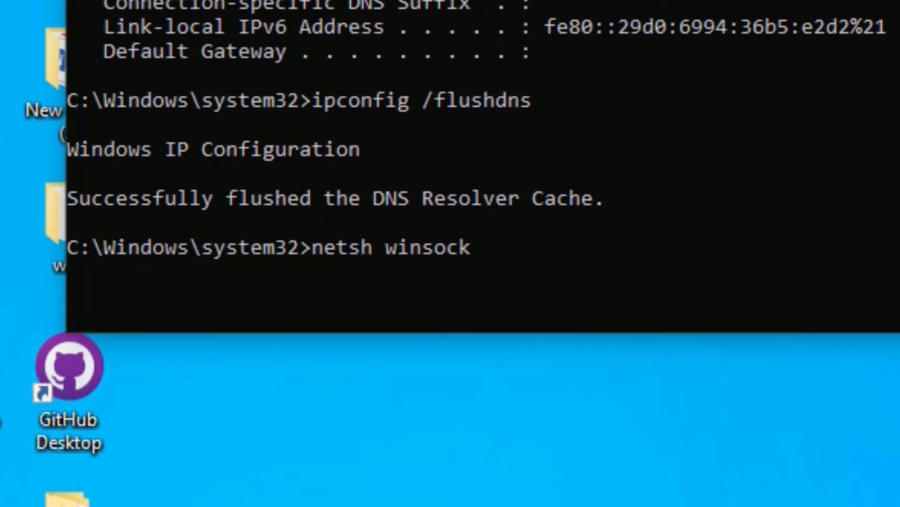
text( reset)
key(Return)
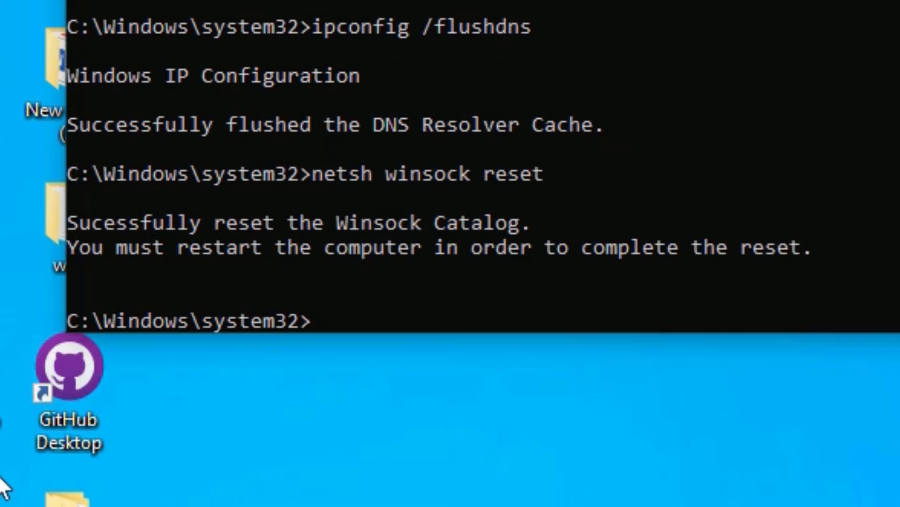
text(nets)
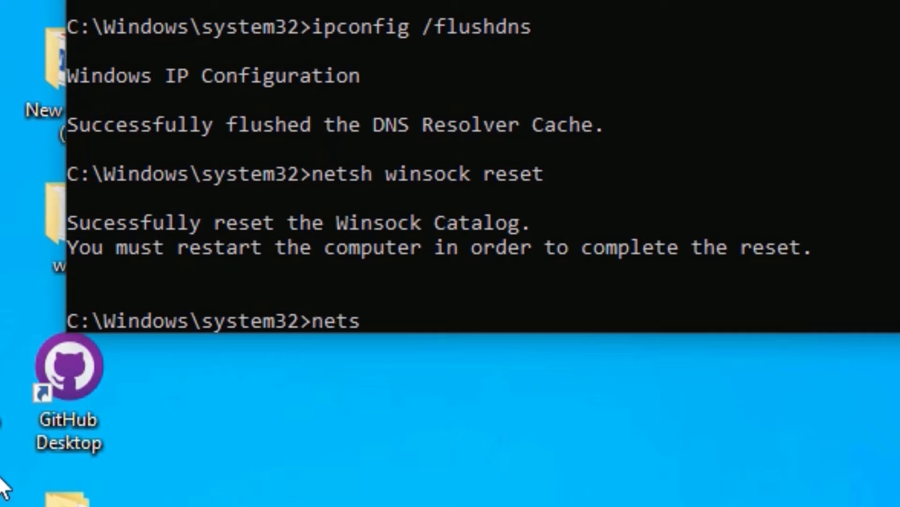
text(h int )
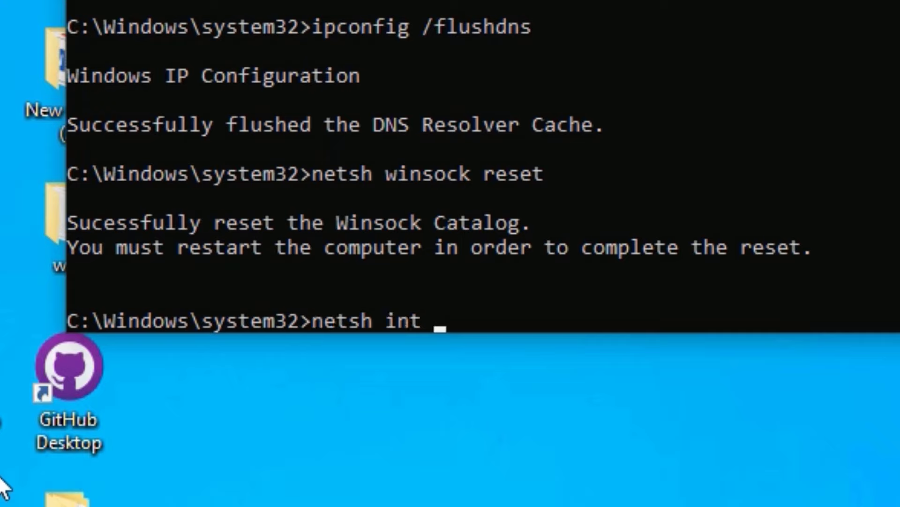
text(ip re)
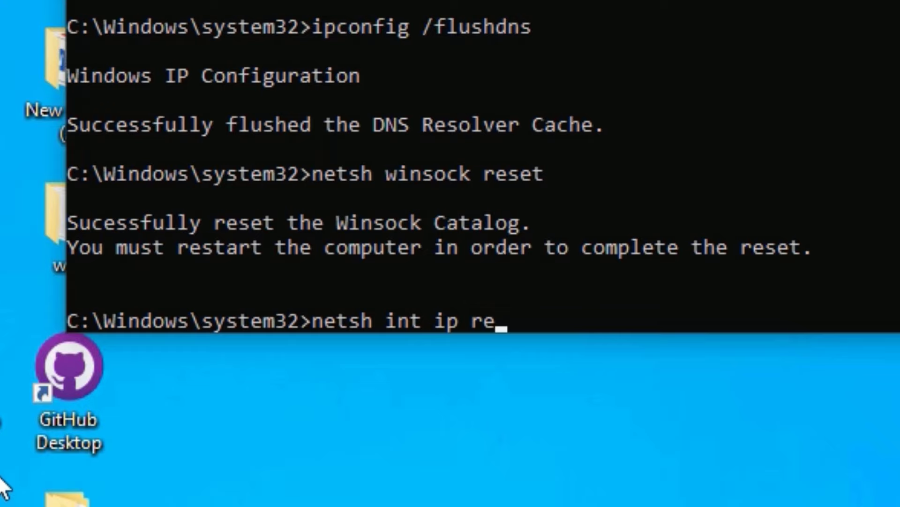
text(set c:)
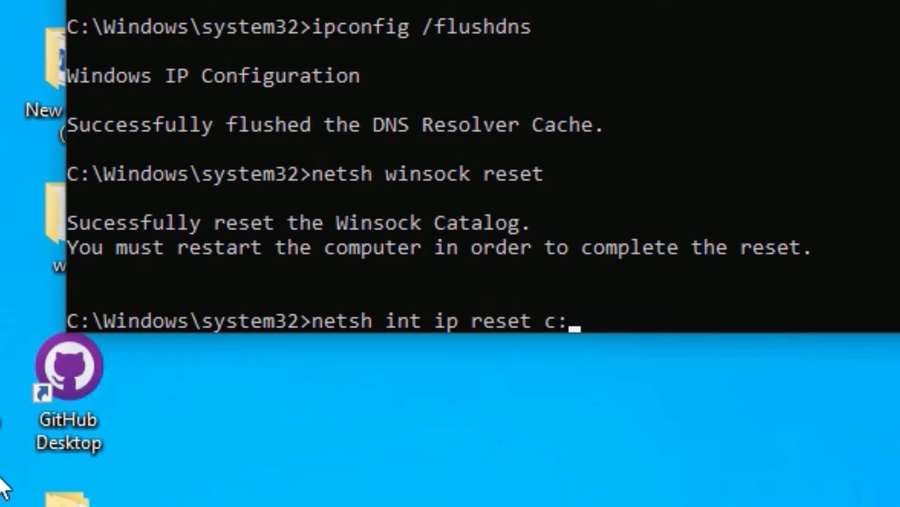
text(\)
text(re)
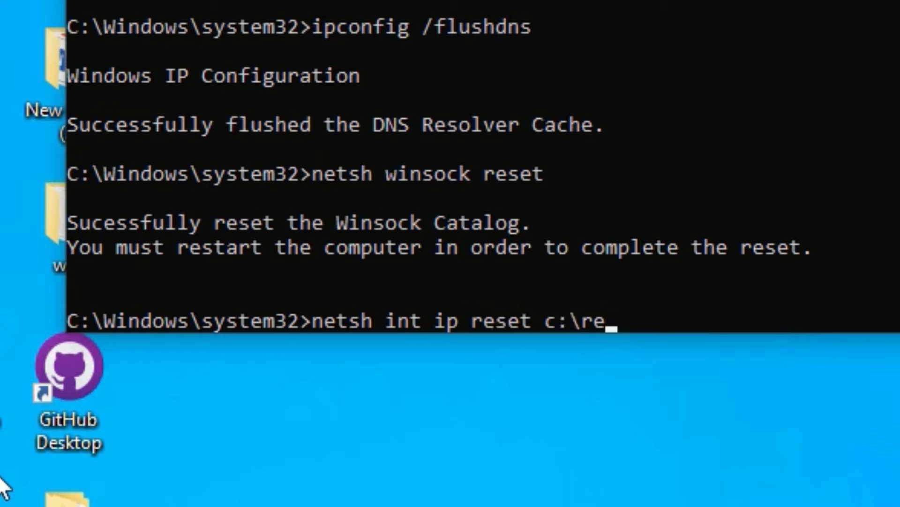
text(setlog.txt)
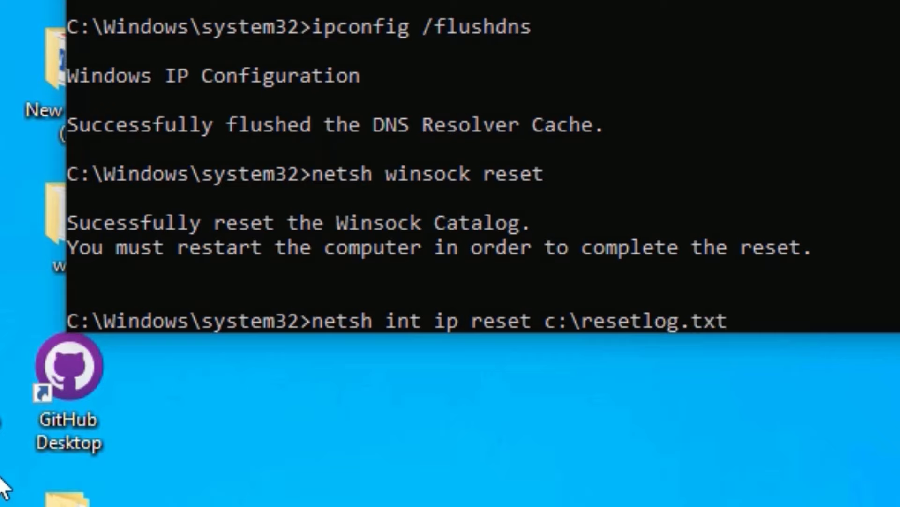
key(Return)
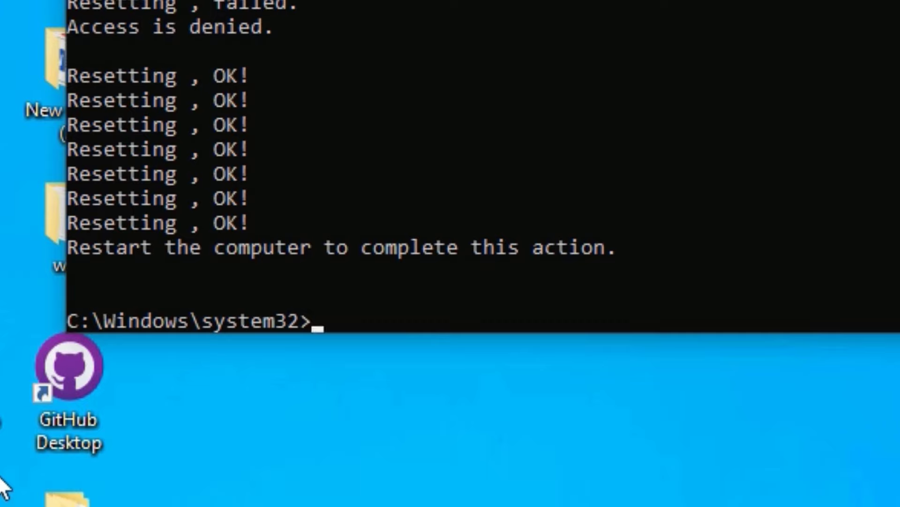
text(exit)
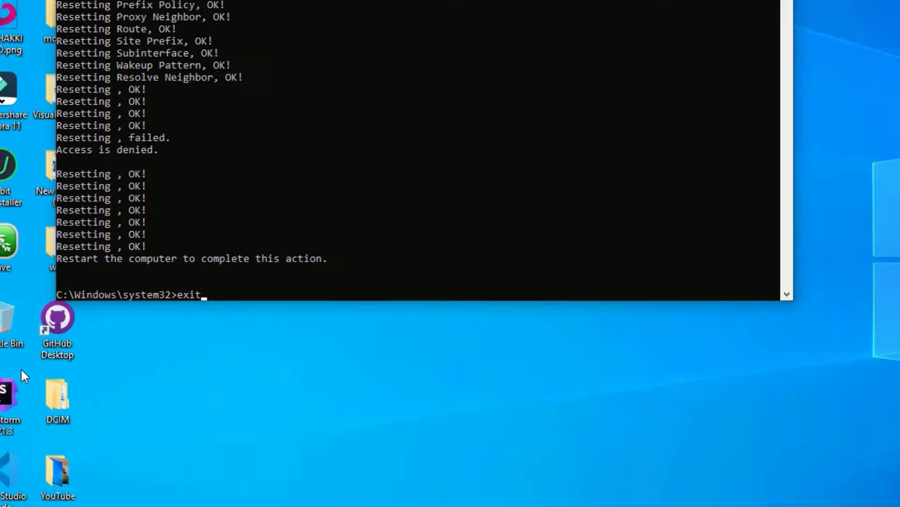
key(Return)
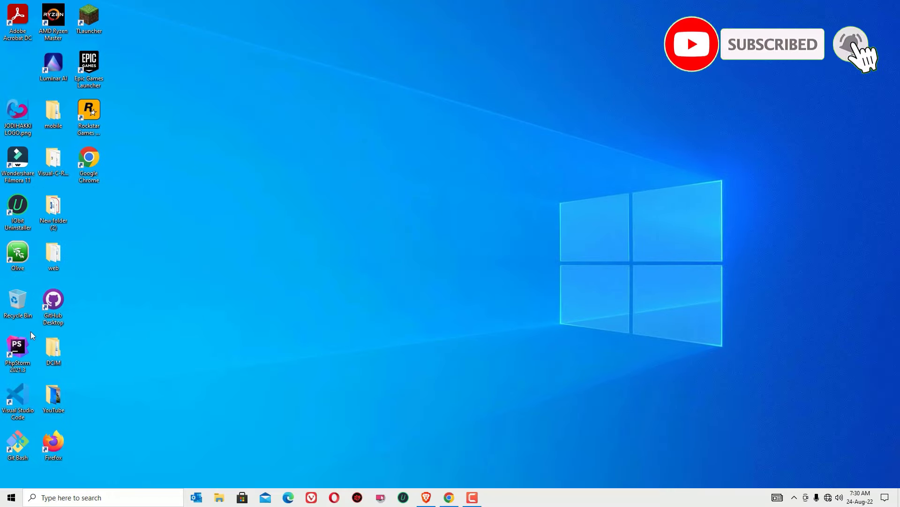
Step: Open Device Manager via a 'dev' search
click(829, 498)
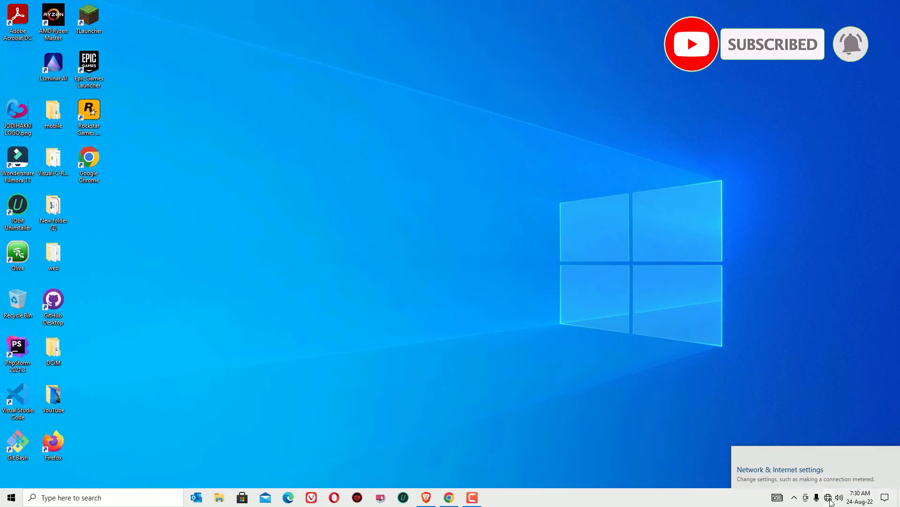
click(575, 297)
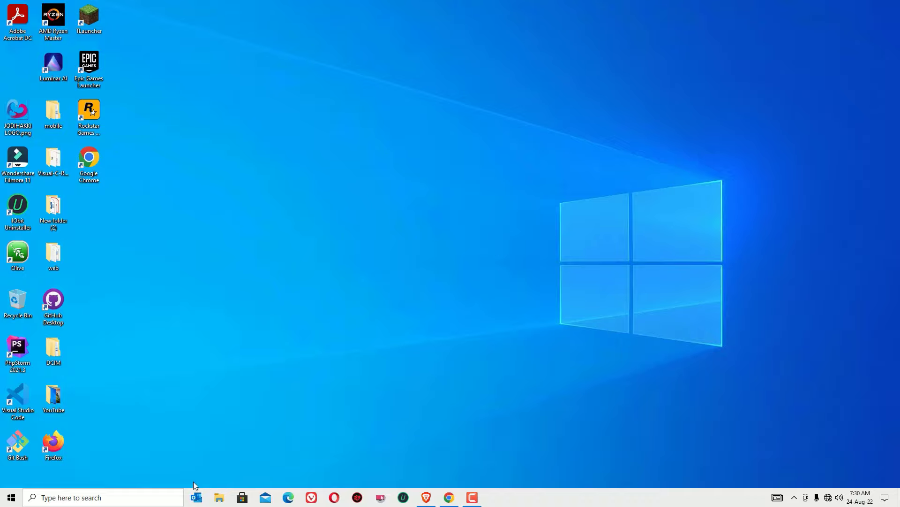
key(super+s)
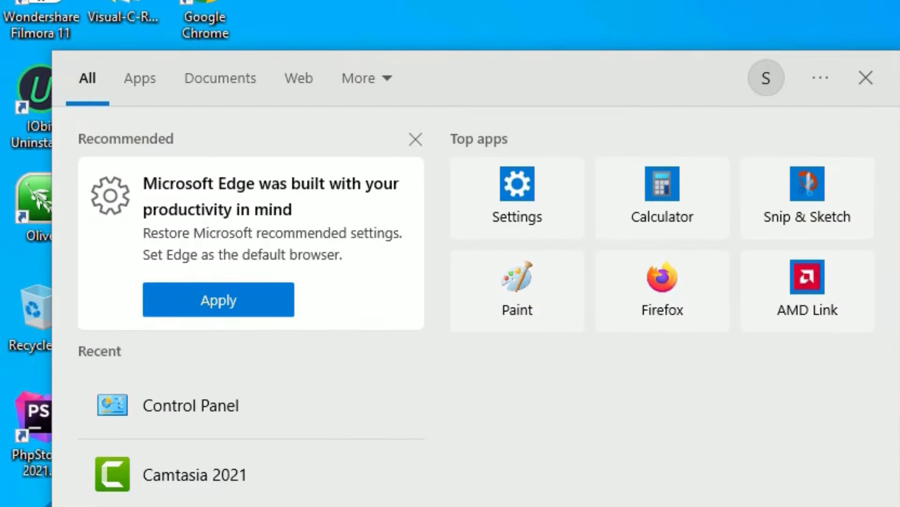
text(dev)
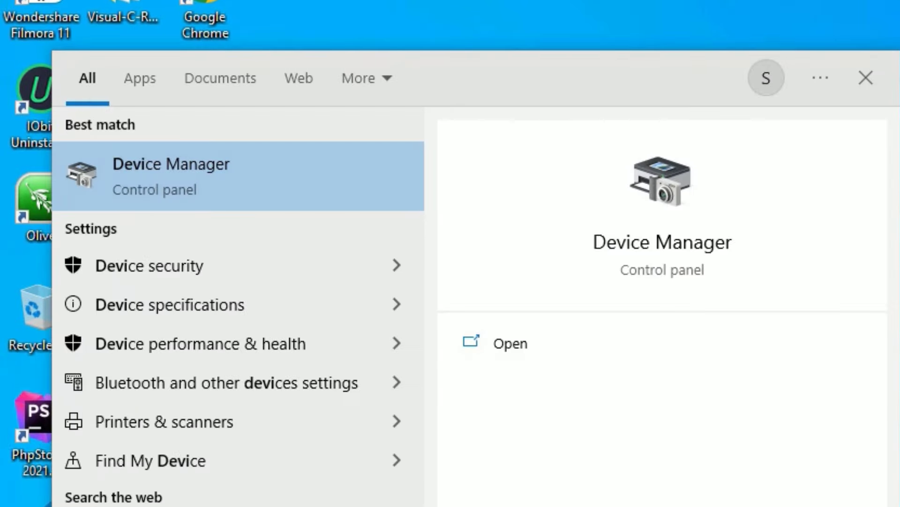
key(Return)
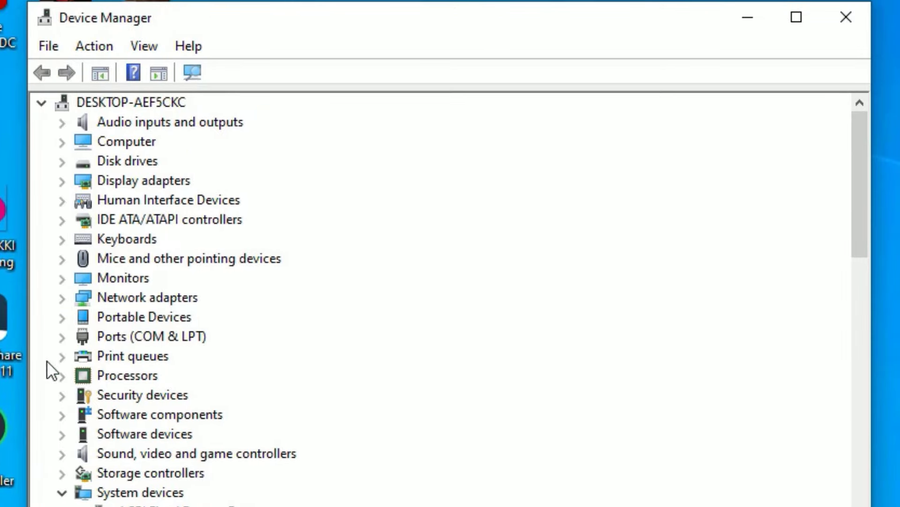
Step: Expand Network adapters and scan for hardware changes
click(94, 298)
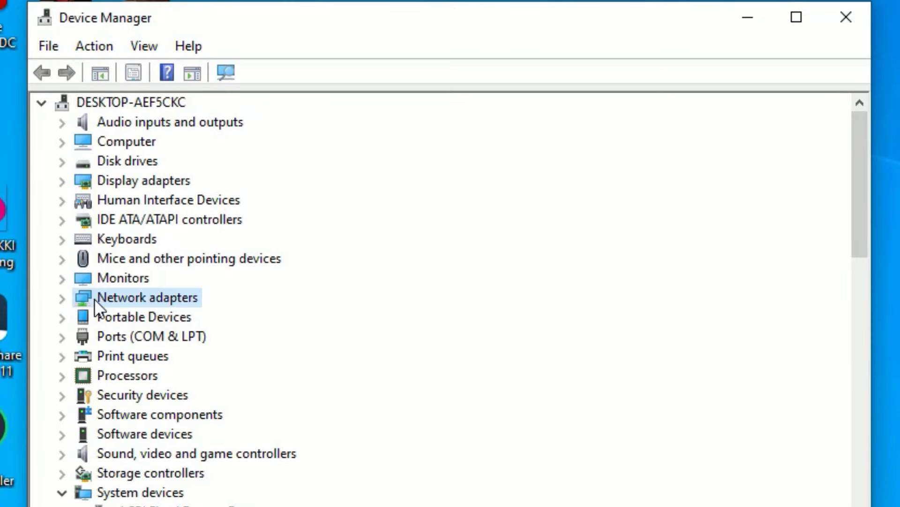
click(63, 293)
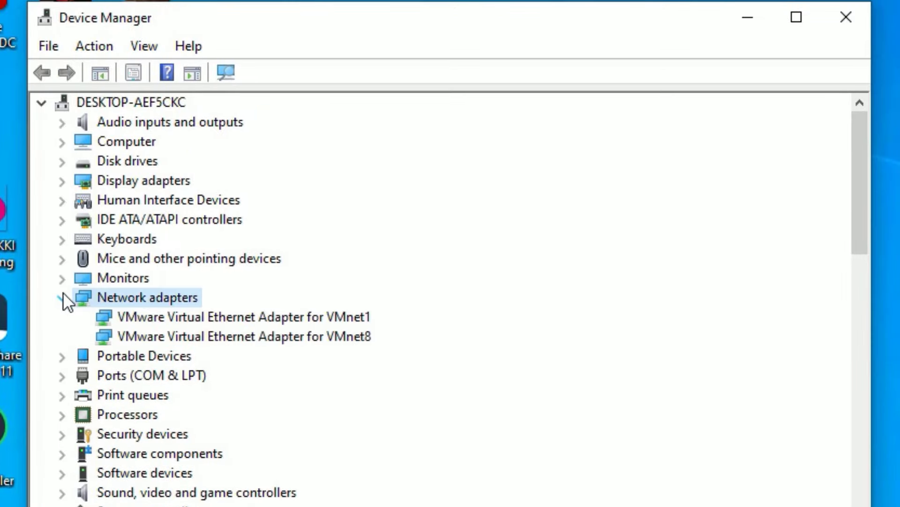
right_click(141, 298)
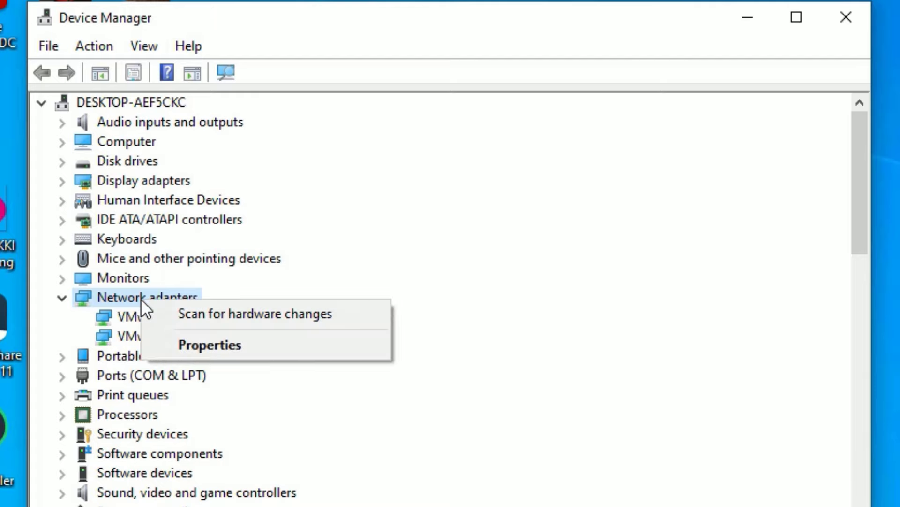
click(180, 314)
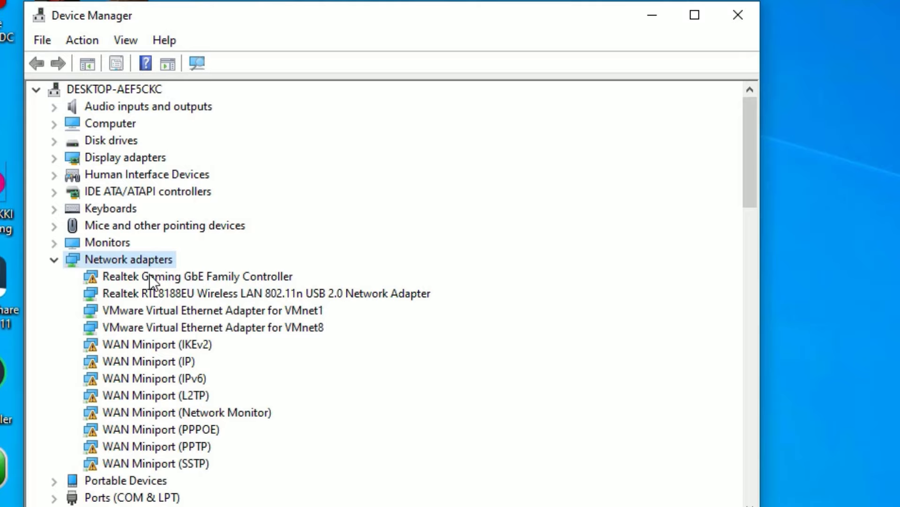
Step: Reinstall the Realtek RTL8188EU wireless driver from the compatible list, then close Device Manager
click(144, 293)
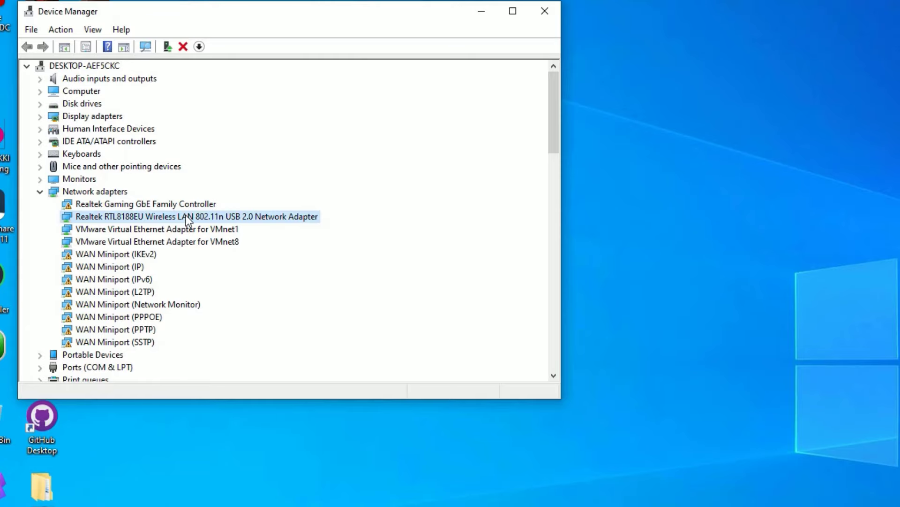
right_click(186, 214)
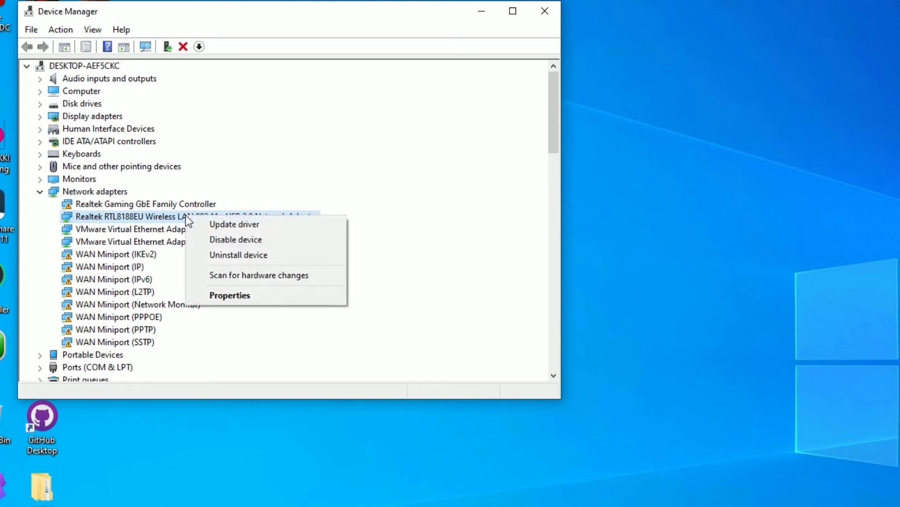
click(239, 227)
click(249, 260)
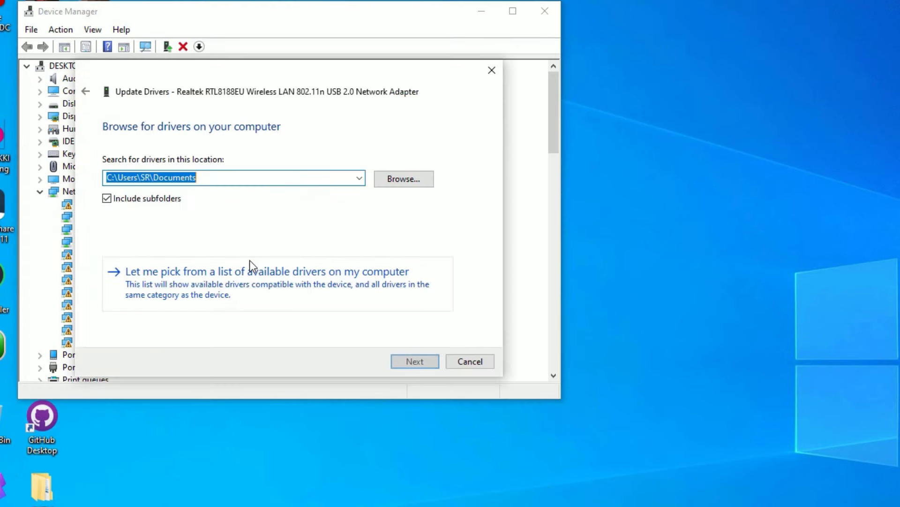
click(242, 285)
click(187, 240)
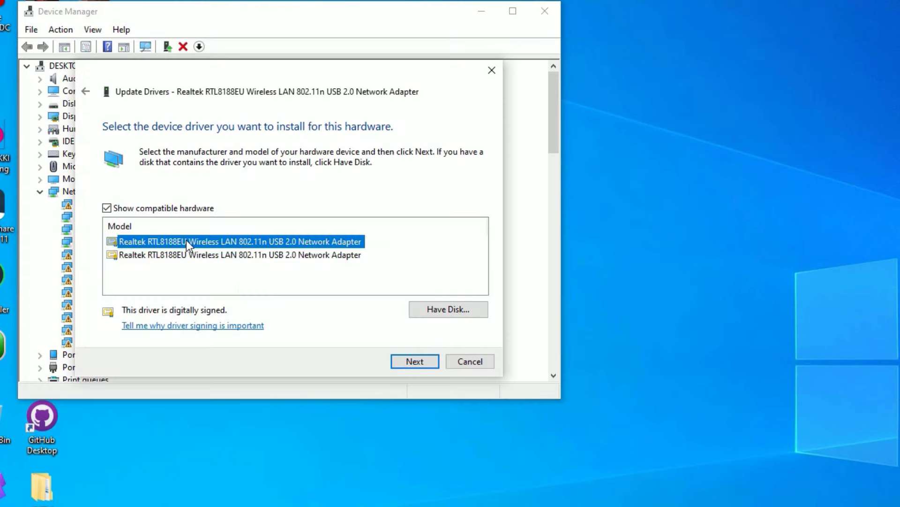
click(446, 359)
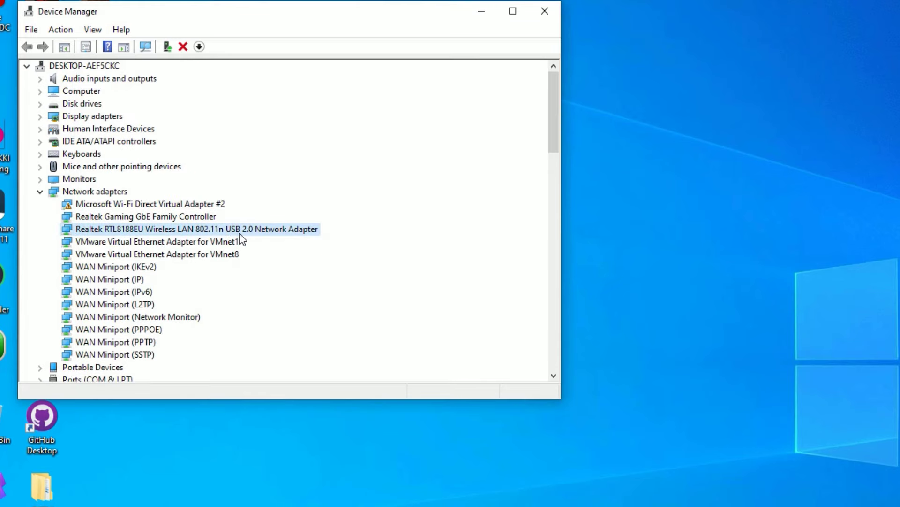
click(549, 7)
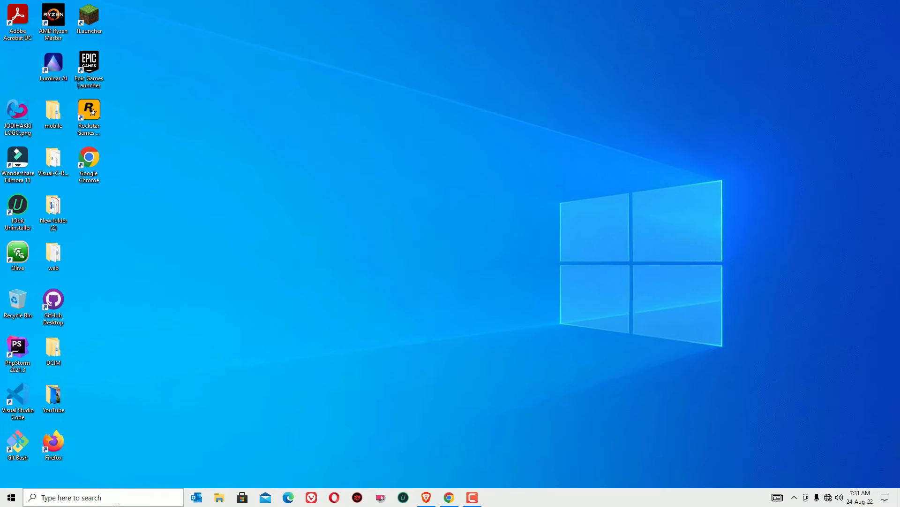
Step: Allow the PC to be discoverable on the reconnected network
click(117, 500)
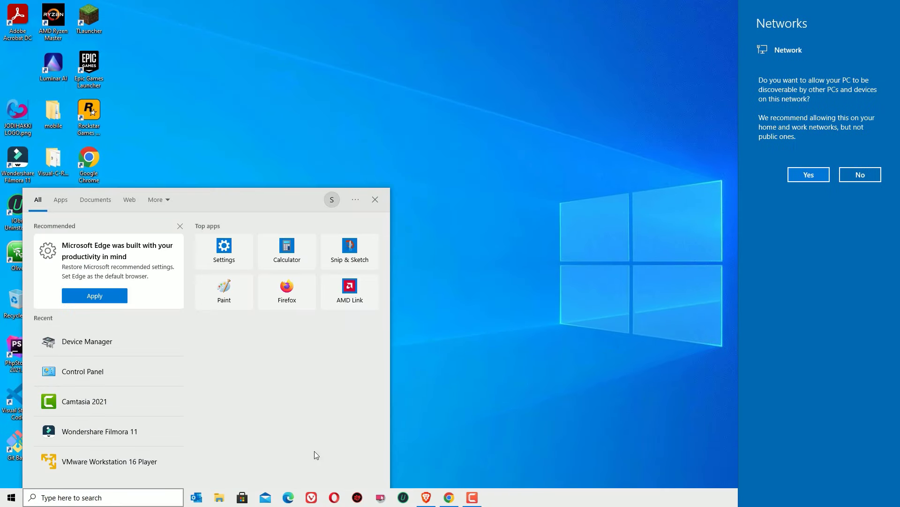
click(818, 179)
click(828, 498)
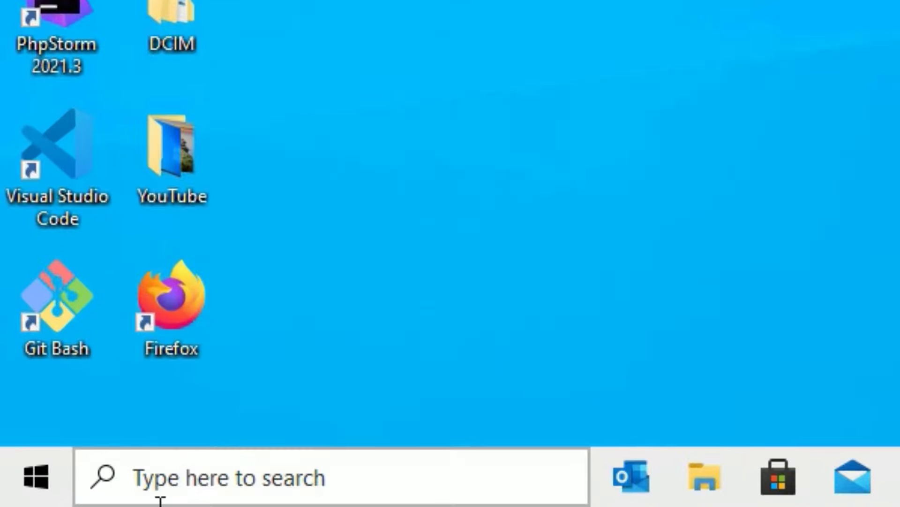
Step: Search for 'inter', then clear it and reopen search to show recent apps
click(160, 500)
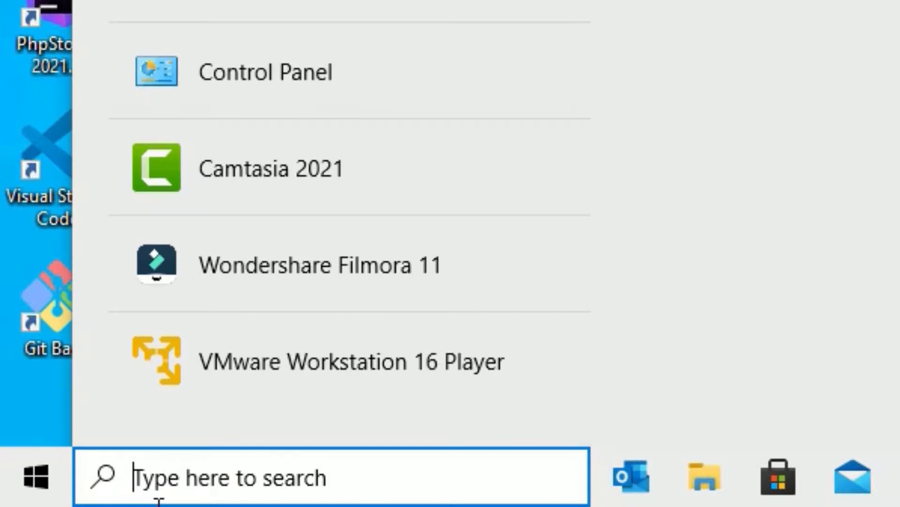
text(inter)
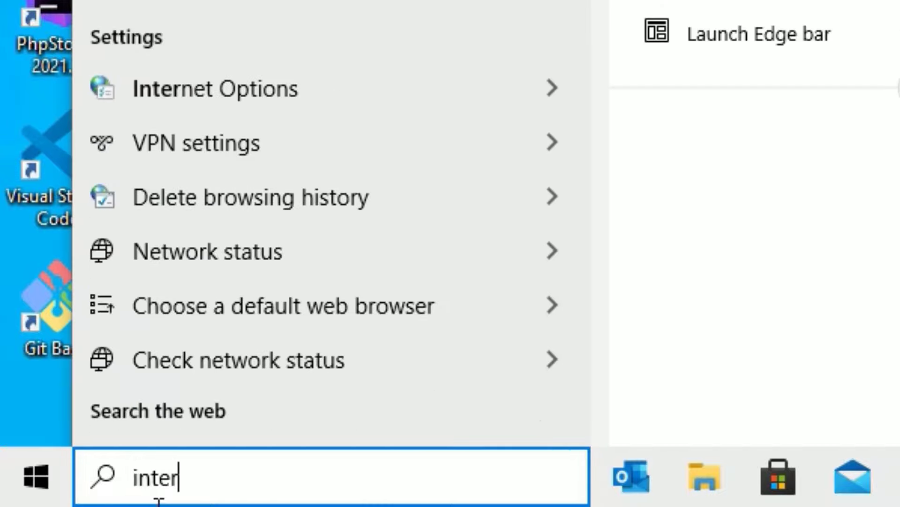
key(Escape)
click(376, 492)
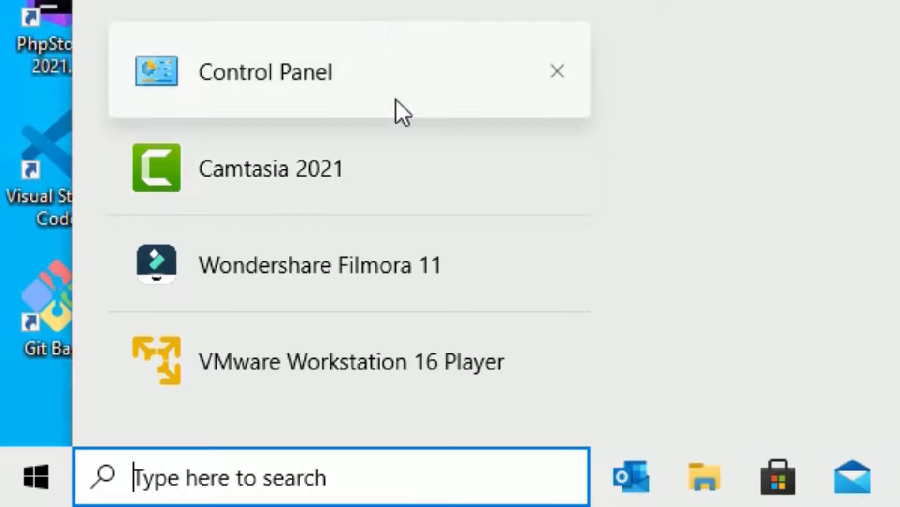
Step: Go to Control Panel's Internet Options and open LAN settings under Connections
click(378, 87)
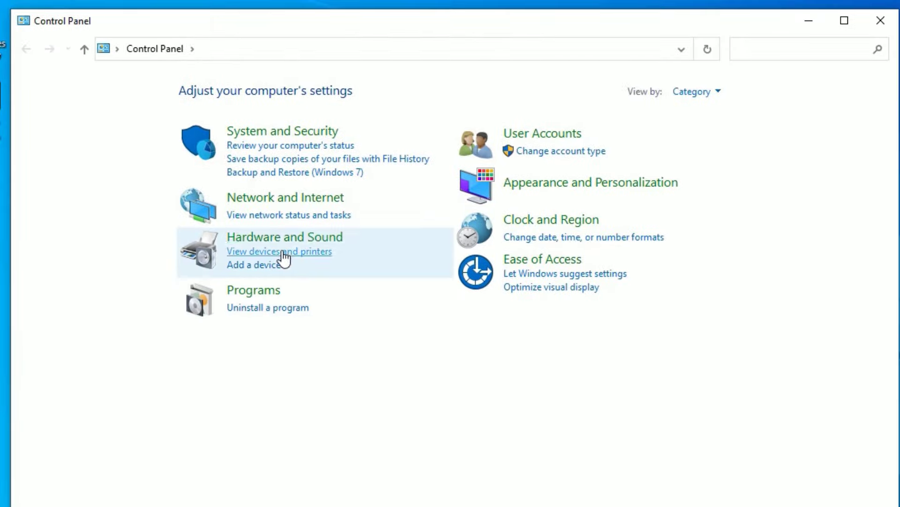
click(271, 201)
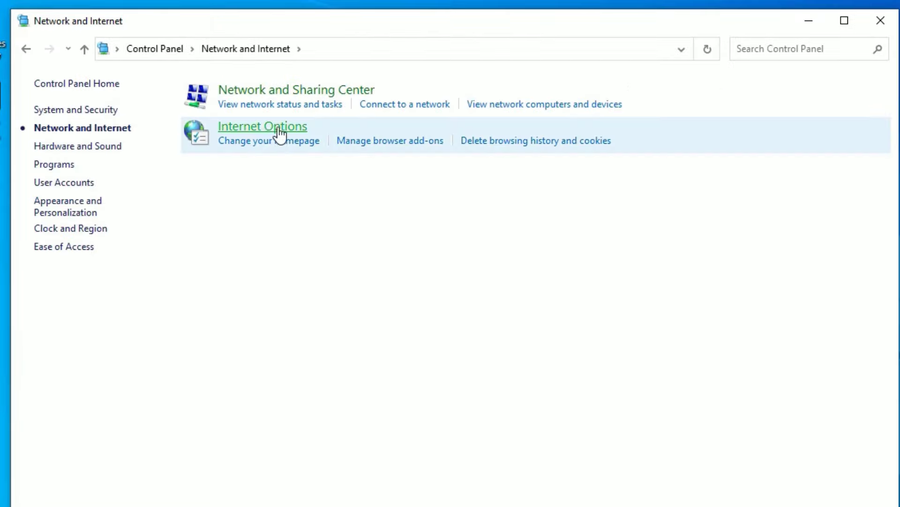
click(236, 133)
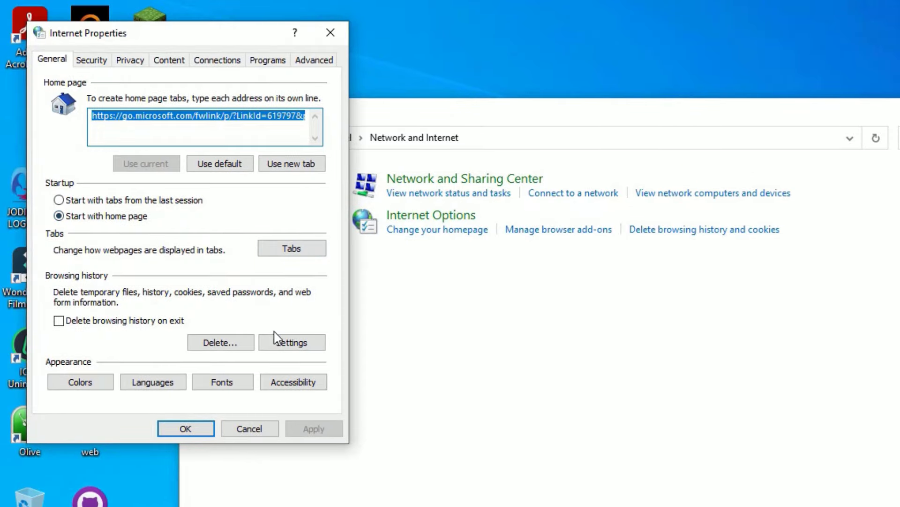
click(218, 60)
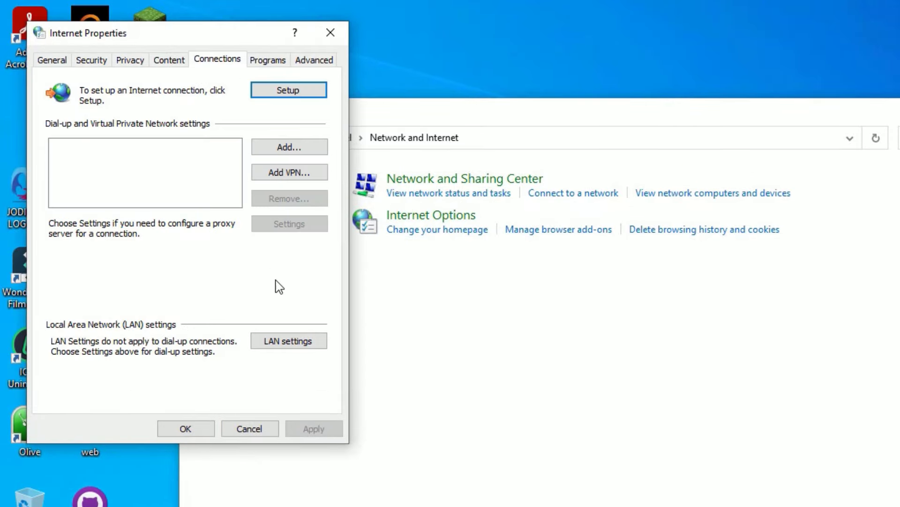
click(295, 342)
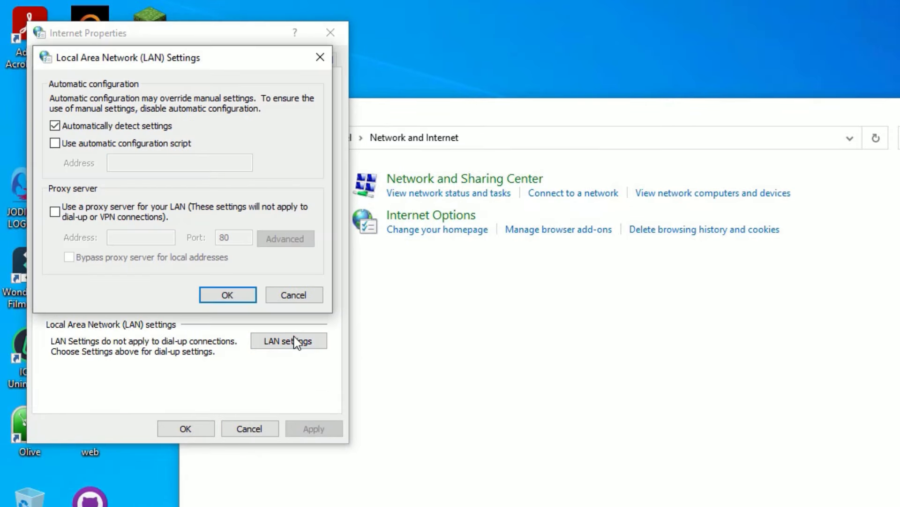
Step: Turn off the LAN proxy server, enable automatic settings detection, confirm and close Control Panel
click(59, 208)
click(59, 208)
click(55, 126)
click(227, 295)
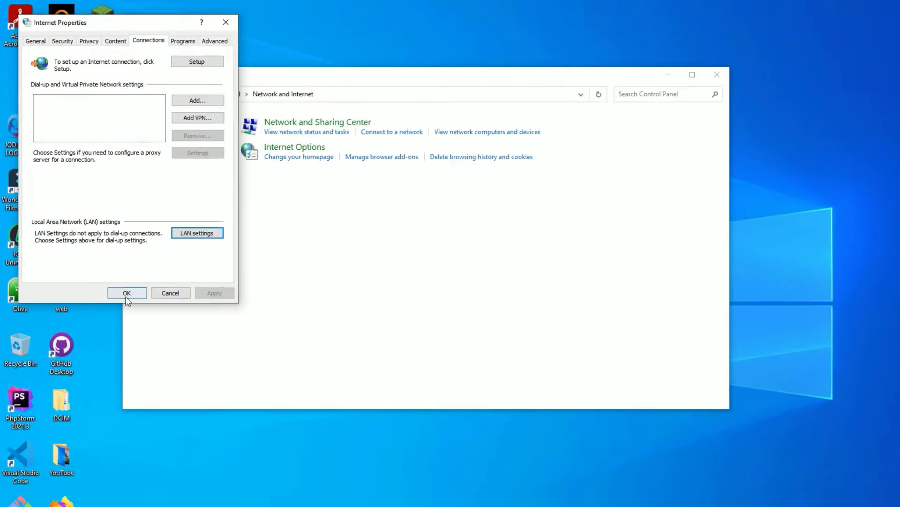
click(126, 295)
key(alt+F4)
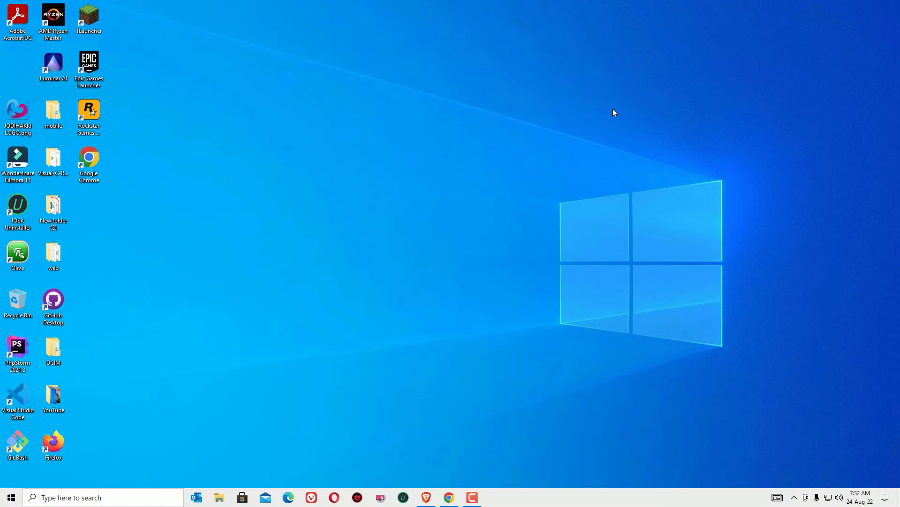